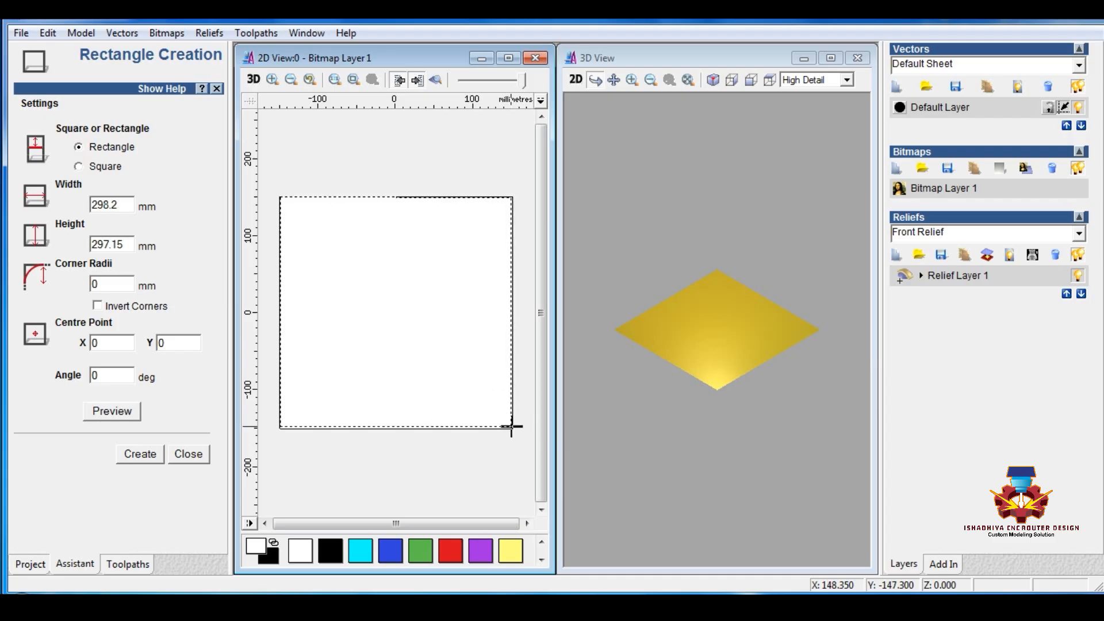
Finish creating the large rectangle and centre it on the page.
{"action": "key", "text": "Escape"}
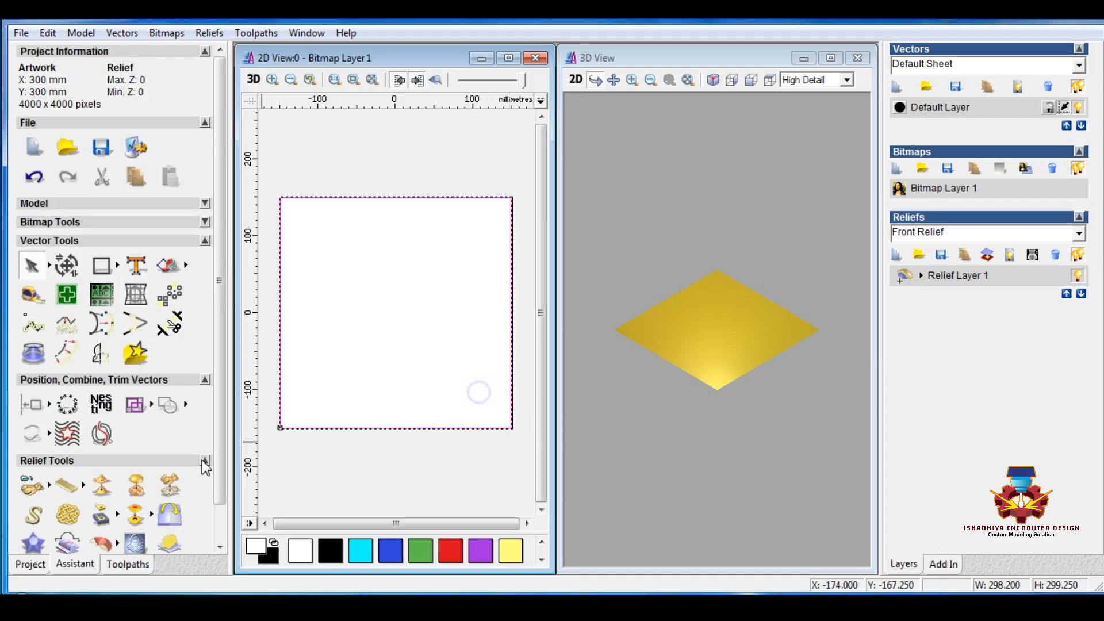
{"action": "left_click", "coordinate": [50, 401]}
{"action": "left_click", "coordinate": [249, 405]}
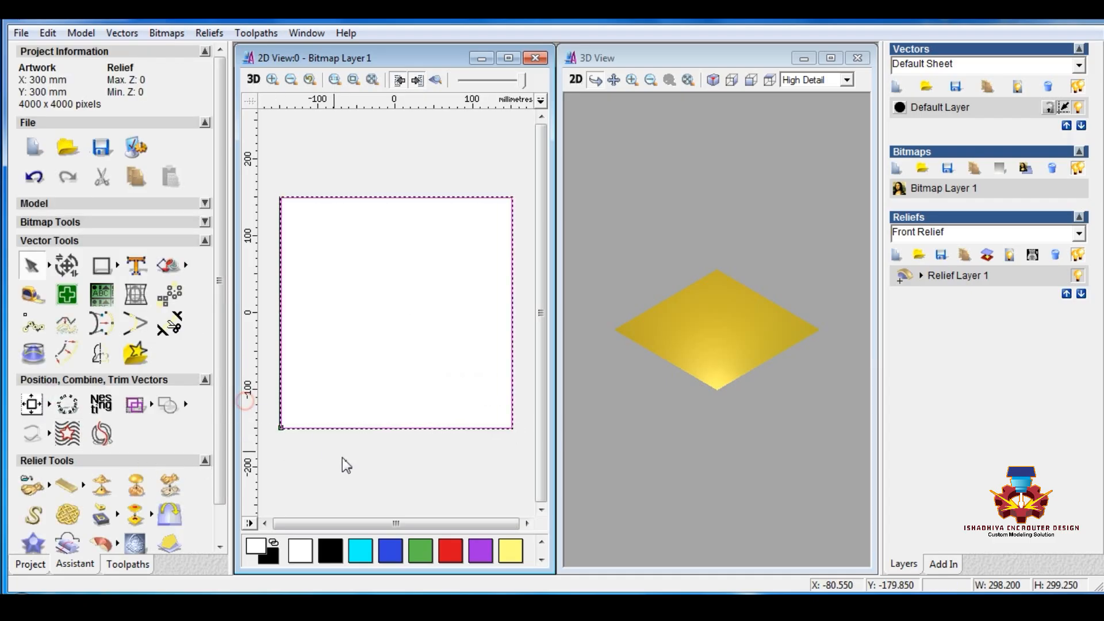
{"action": "left_click", "coordinate": [352, 464]}
Select the large page-sized rectangle and open the Texture Relief tool.
{"action": "left_click_drag", "start_coordinate": [676, 385], "coordinate": [672, 389]}
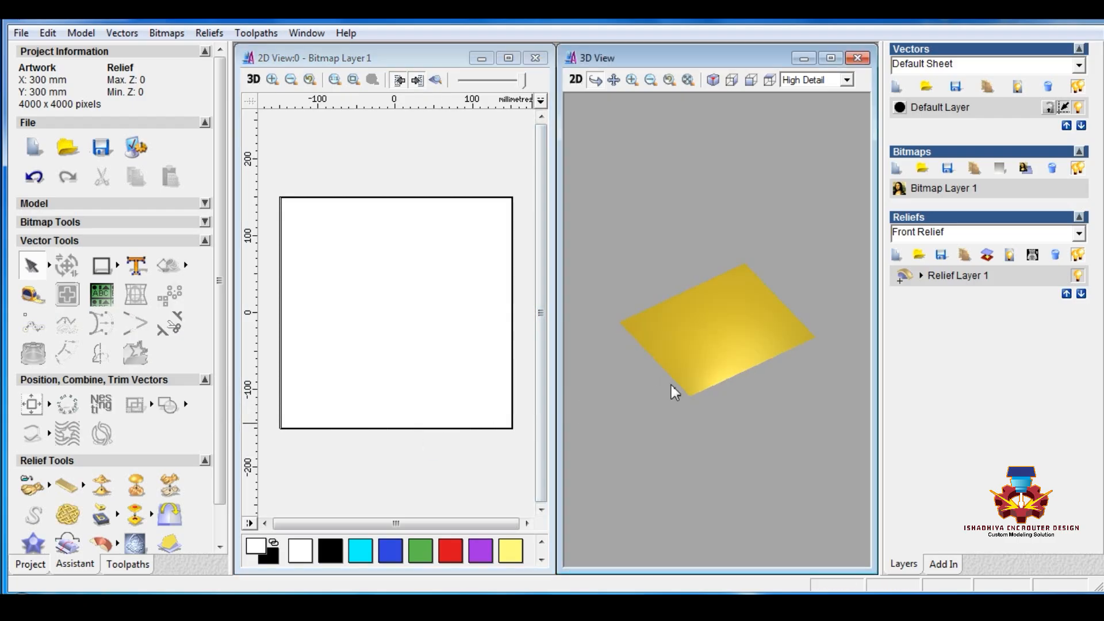
{"action": "scroll", "coordinate": [695, 369], "scroll_direction": "up", "scroll_amount": 4}
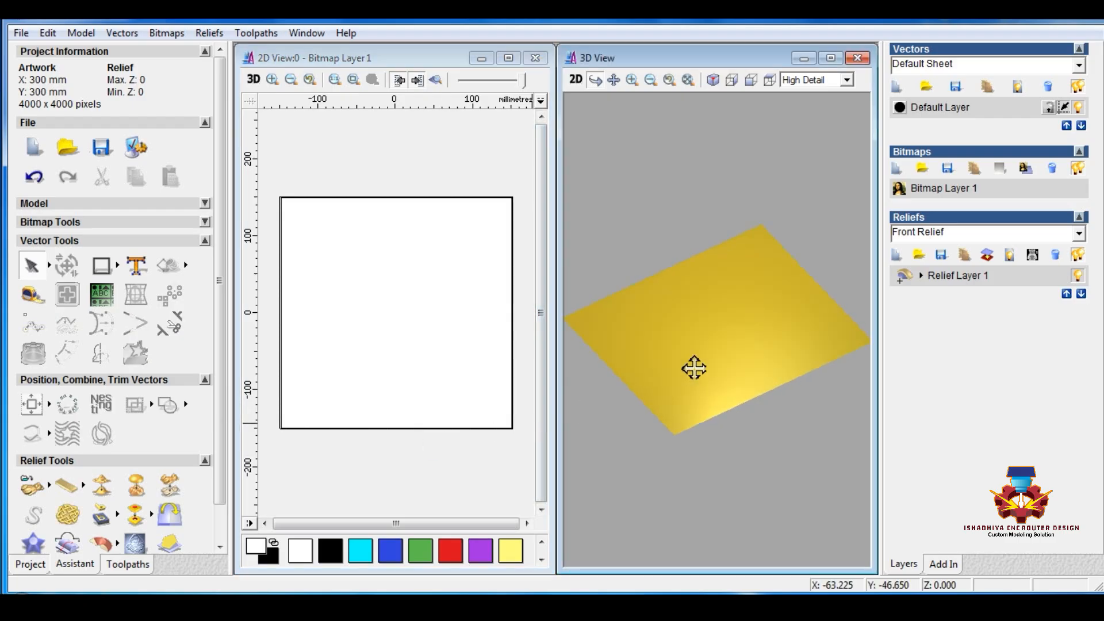
{"action": "left_click", "coordinate": [206, 381]}
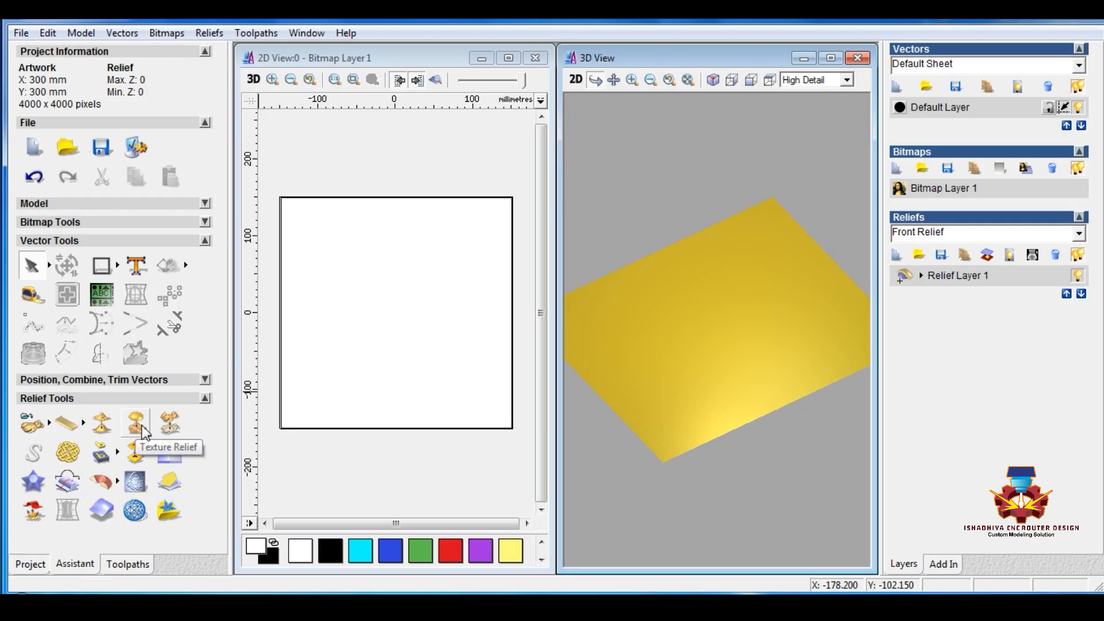
{"action": "left_click", "coordinate": [280, 210]}
{"action": "right_click", "coordinate": [280, 211]}
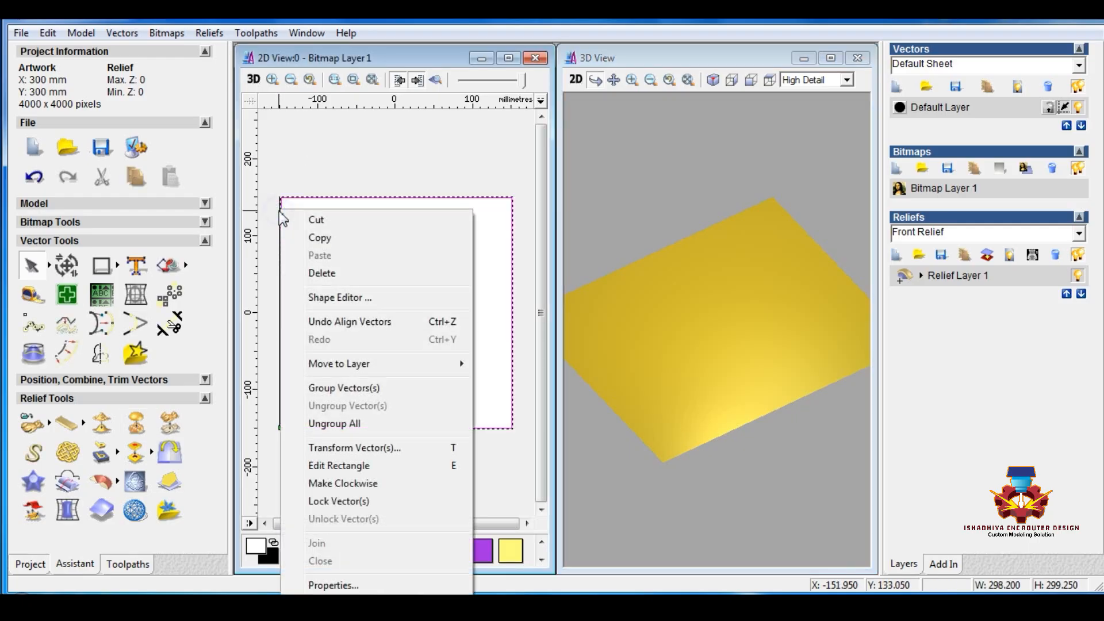
{"action": "left_click", "coordinate": [309, 163]}
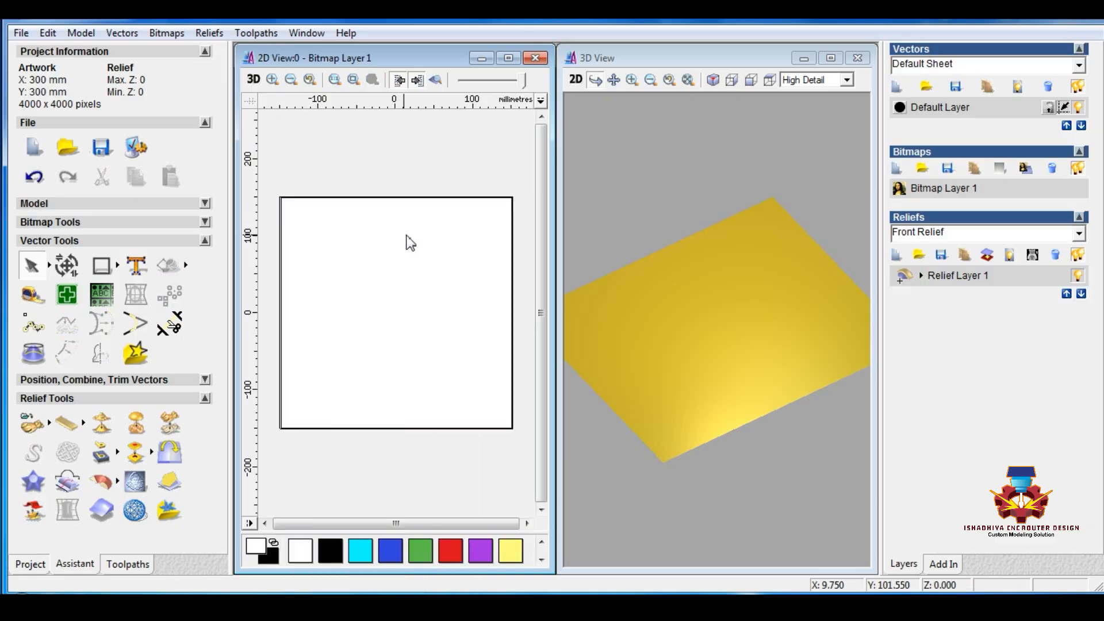
{"action": "left_click_drag", "start_coordinate": [272, 189], "coordinate": [530, 468]}
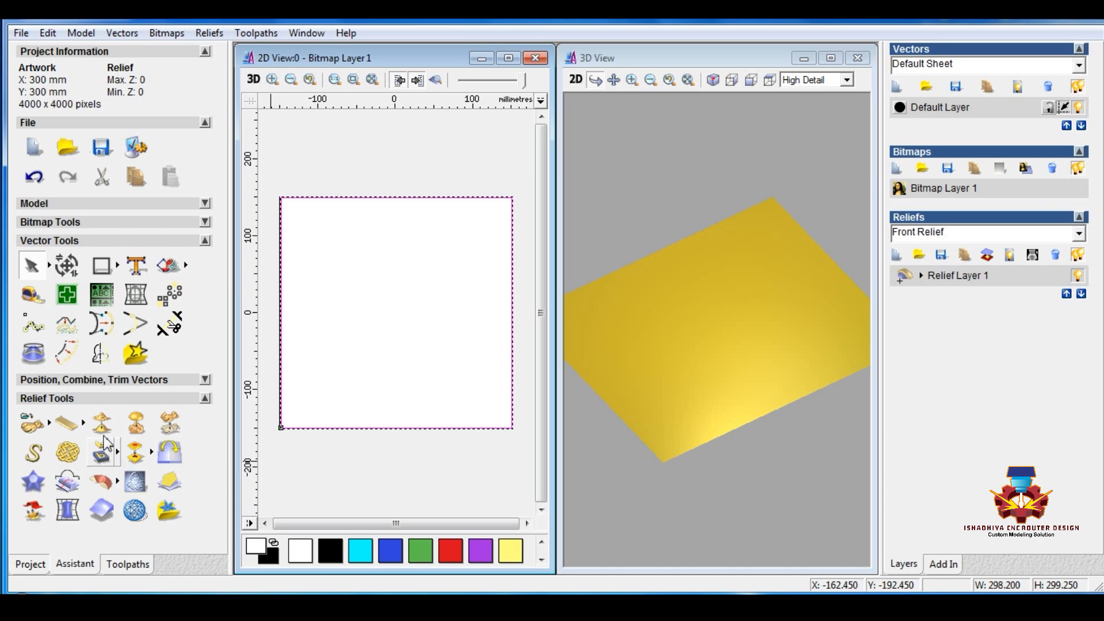
{"action": "left_click", "coordinate": [136, 424]}
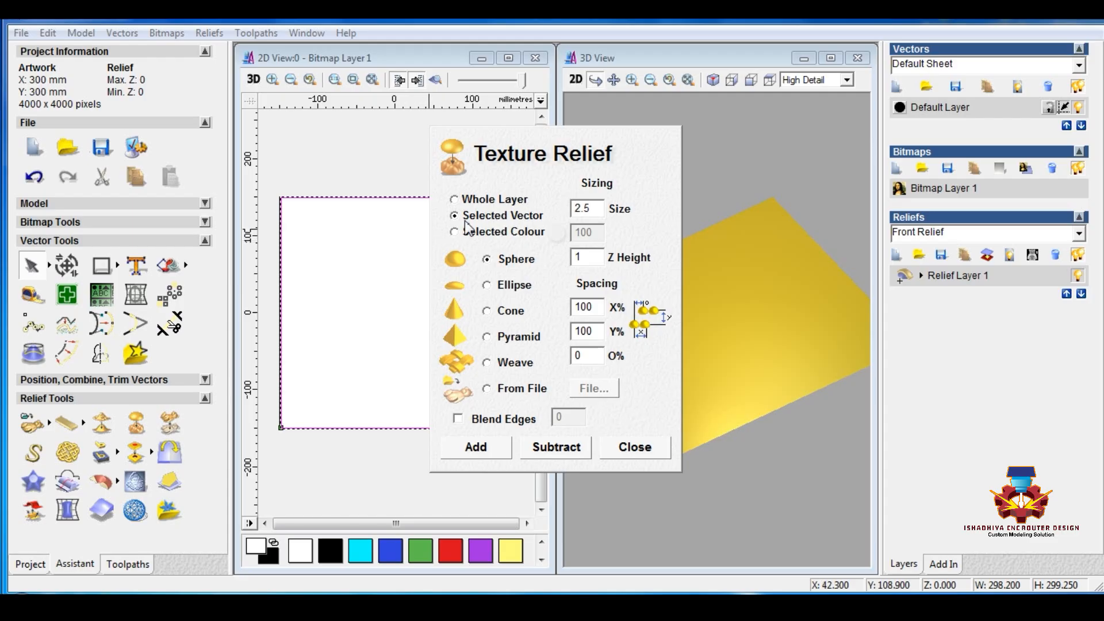
Configure the texture for the selected vector with the Sphere shape and a Z height of 0.5.
{"action": "left_click", "coordinate": [453, 199]}
{"action": "left_click", "coordinate": [293, 173]}
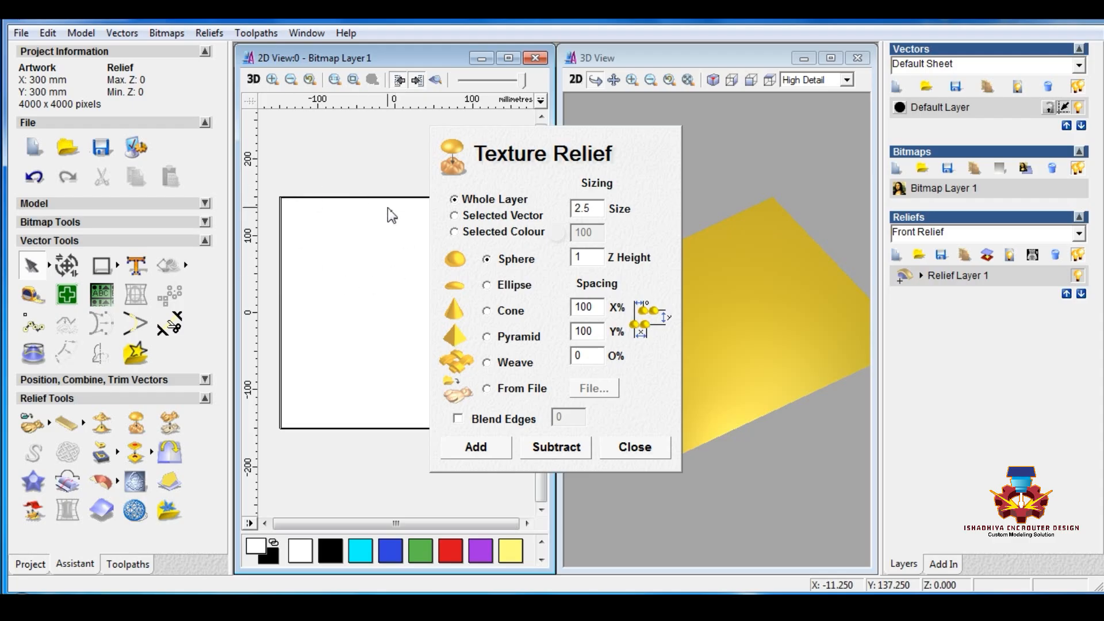
{"action": "left_click", "coordinate": [360, 197]}
{"action": "left_click", "coordinate": [454, 216]}
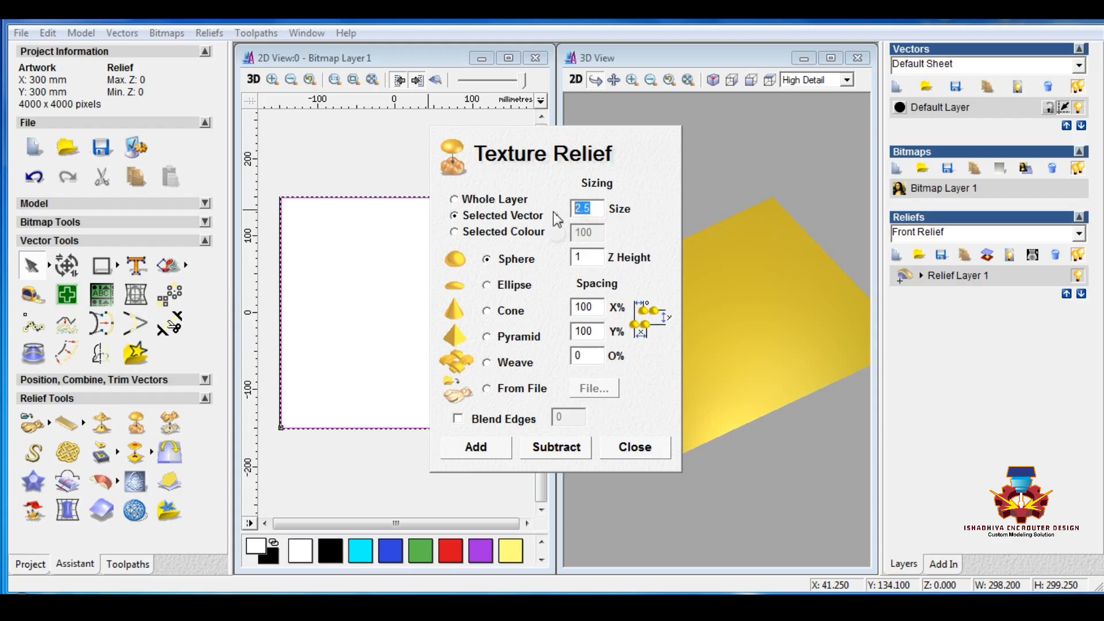
{"action": "double_click", "coordinate": [588, 259]}
{"action": "left_click", "coordinate": [487, 336]}
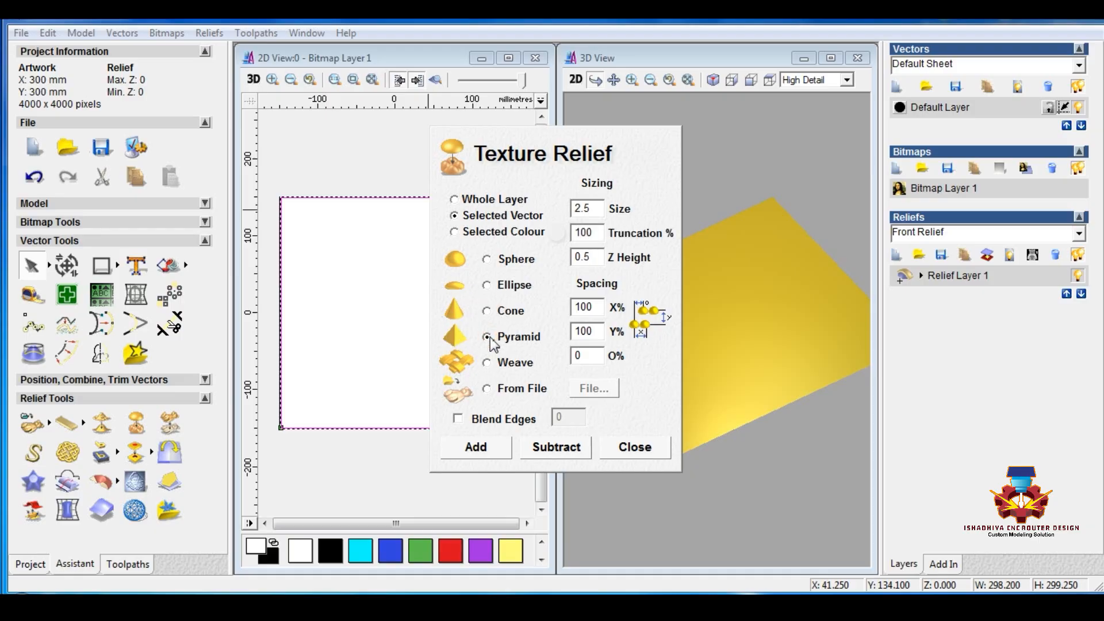
{"action": "left_click", "coordinate": [487, 260]}
Draw four rectangles in two rows inside the large rectangle, each side about 68 to 86 mm.
{"action": "left_click", "coordinate": [373, 178]}
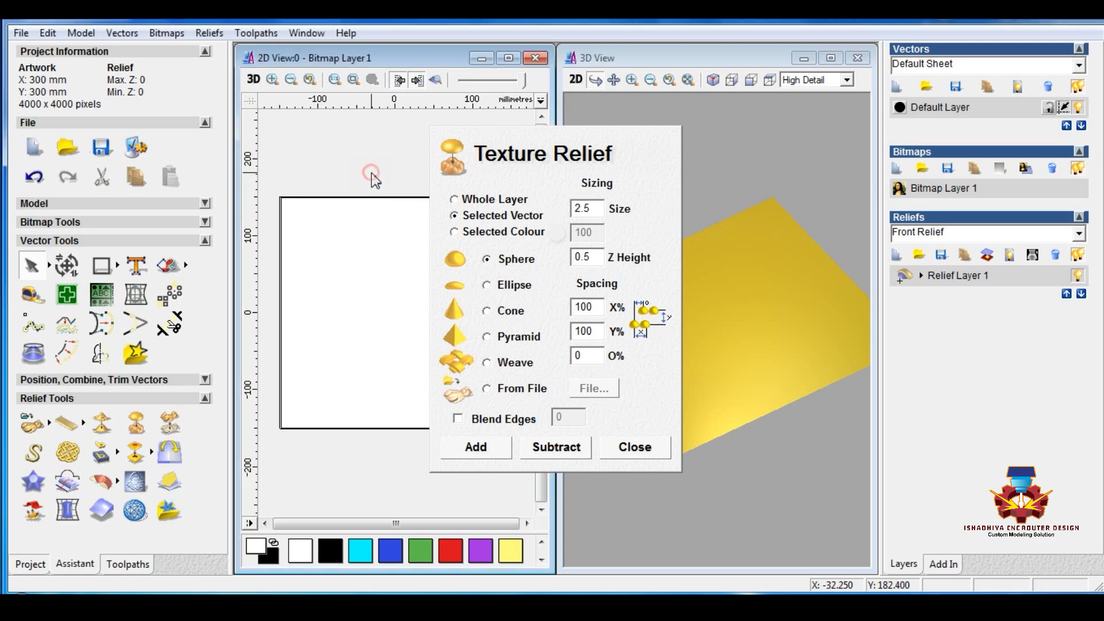
{"action": "left_click", "coordinate": [371, 172]}
{"action": "left_click_drag", "start_coordinate": [463, 178], "coordinate": [545, 160]}
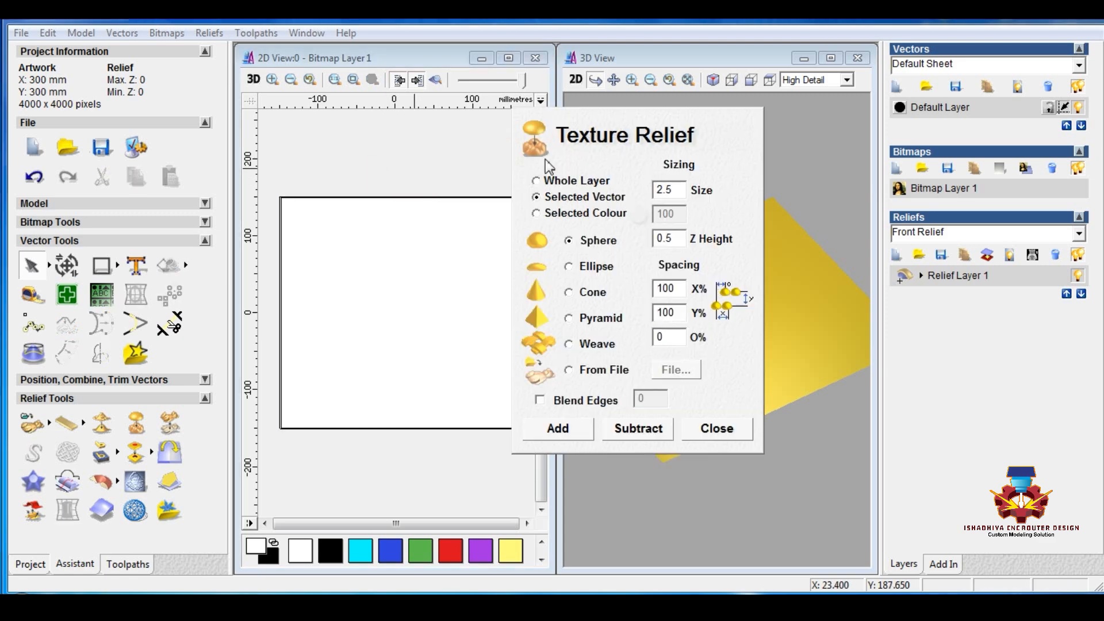
{"action": "left_click", "coordinate": [373, 174]}
{"action": "left_click", "coordinate": [101, 265]}
{"action": "left_click_drag", "start_coordinate": [298, 210], "coordinate": [354, 263]}
{"action": "left_click_drag", "start_coordinate": [375, 211], "coordinate": [422, 267]}
{"action": "left_click_drag", "start_coordinate": [302, 297], "coordinate": [370, 360]}
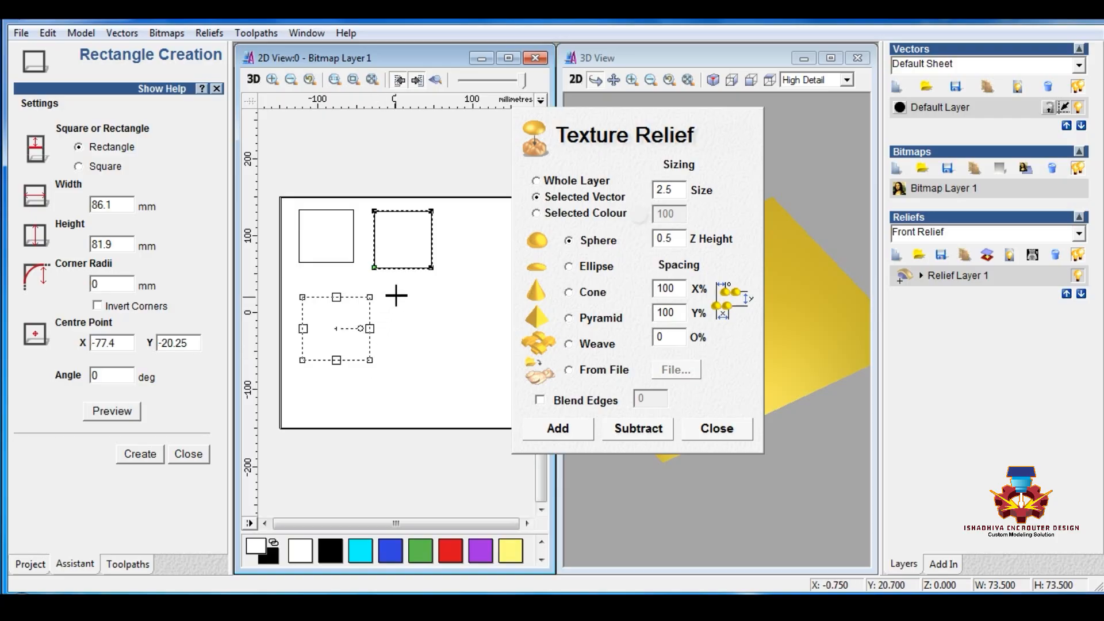
{"action": "left_click_drag", "start_coordinate": [396, 295], "coordinate": [456, 361]}
{"action": "key", "text": "Escape"}
{"action": "scroll", "coordinate": [374, 368], "scroll_direction": "down", "scroll_amount": 1}
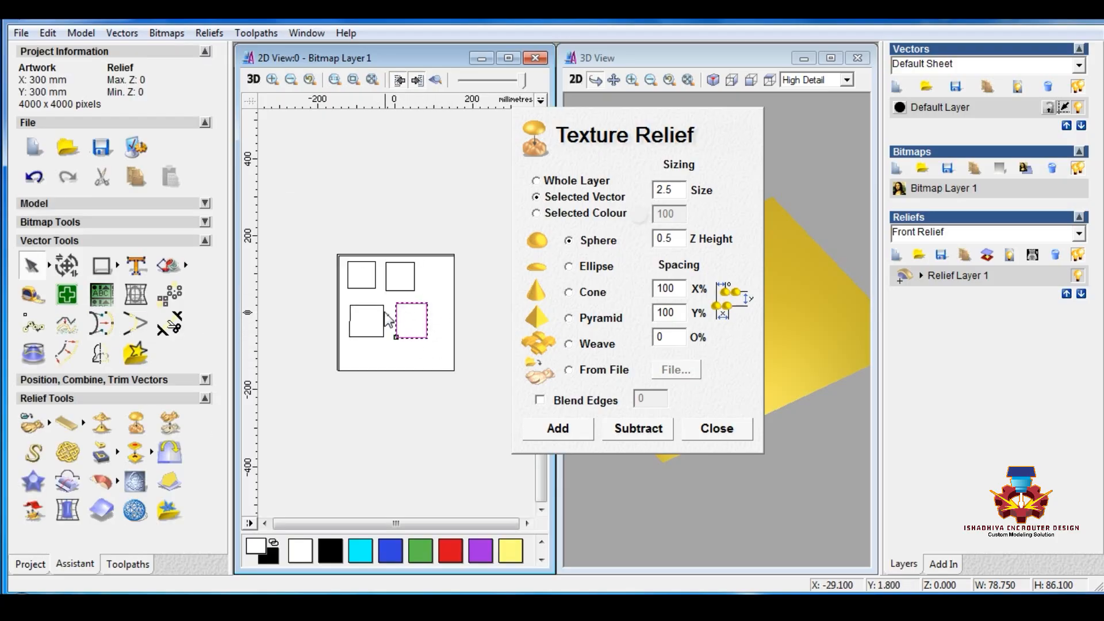
Move the lower-left small rectangle to the end of the upper row and draw two more, the lowest about 124 by 50 mm.
{"action": "left_click", "coordinate": [363, 306]}
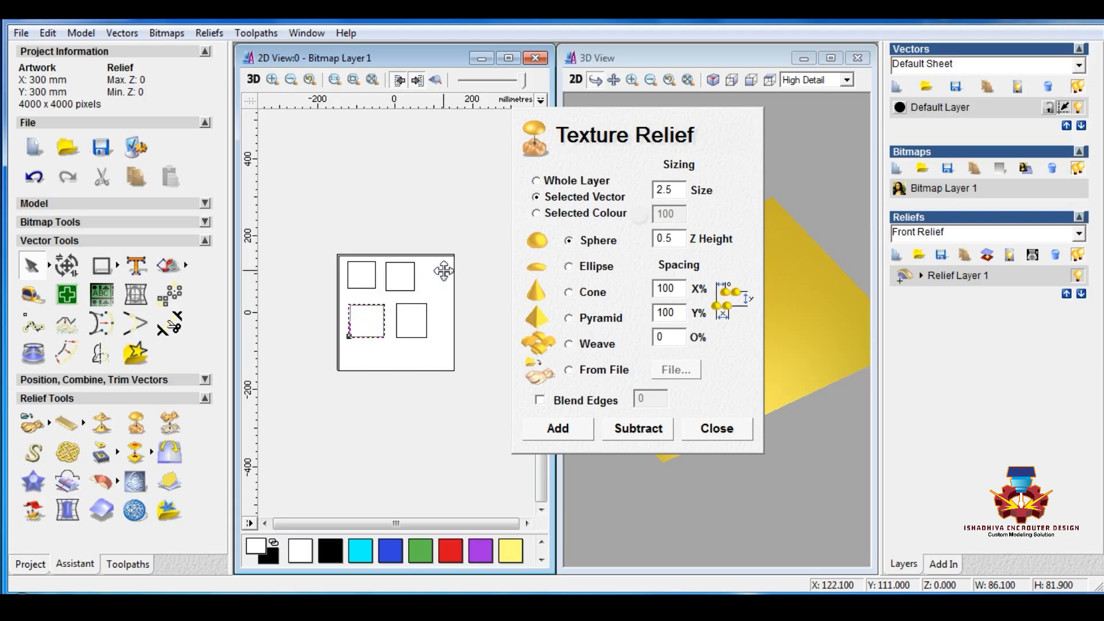
{"action": "mouse_move", "coordinate": [443, 270]}
{"action": "left_mouse_down"}
{"action": "mouse_move", "coordinate": [451, 264]}
{"action": "mouse_move", "coordinate": [442, 278]}
{"action": "left_mouse_up"}
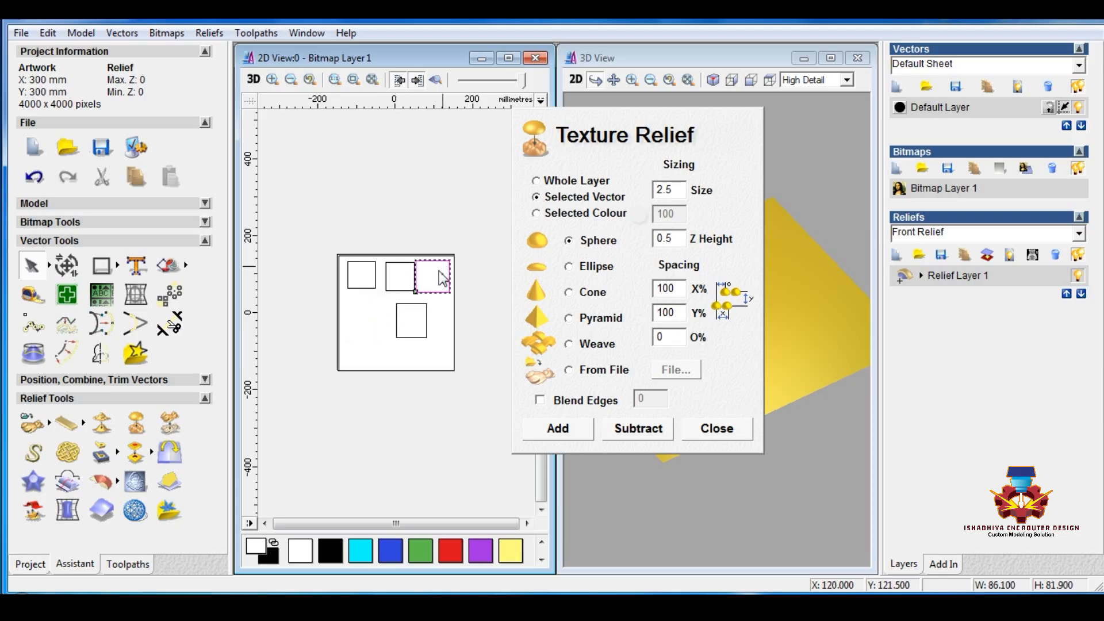
{"action": "left_click", "coordinate": [102, 265]}
{"action": "mouse_move", "coordinate": [360, 305]}
{"action": "left_mouse_down"}
{"action": "mouse_move", "coordinate": [391, 332]}
{"action": "mouse_move", "coordinate": [373, 351]}
{"action": "mouse_move", "coordinate": [408, 367]}
{"action": "left_mouse_up"}
{"action": "key", "text": "Escape"}
{"action": "scroll", "coordinate": [418, 319], "scroll_direction": "up", "scroll_amount": 1}
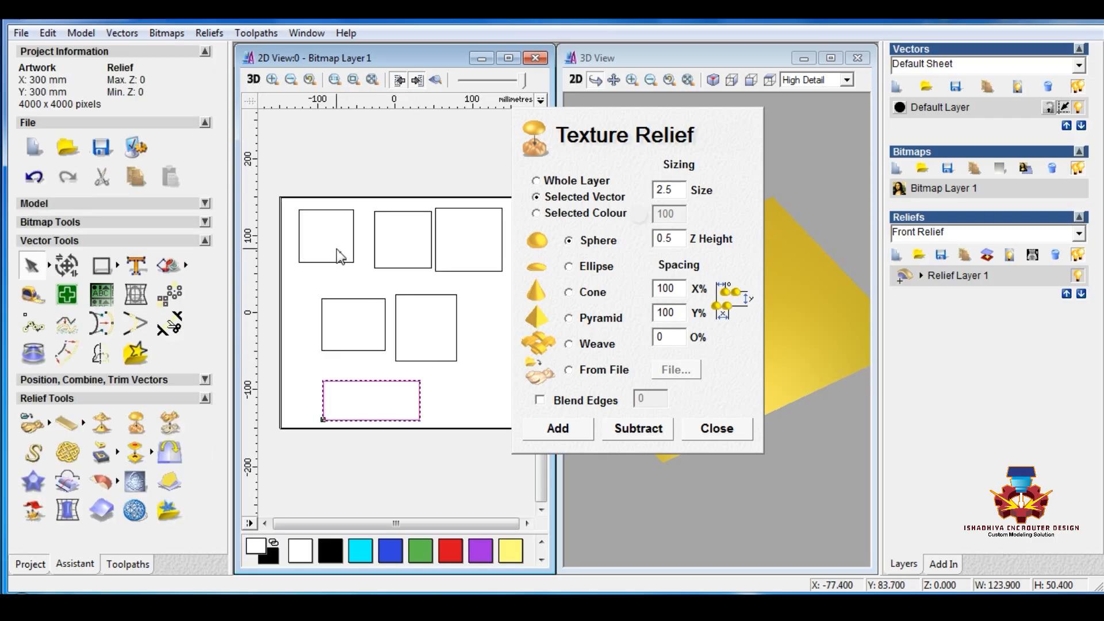
Add the sphere texture, size 2.5 and Z height 0.5, to the upper-left small rectangle and show the relief in the 2D view.
{"action": "left_click", "coordinate": [338, 262]}
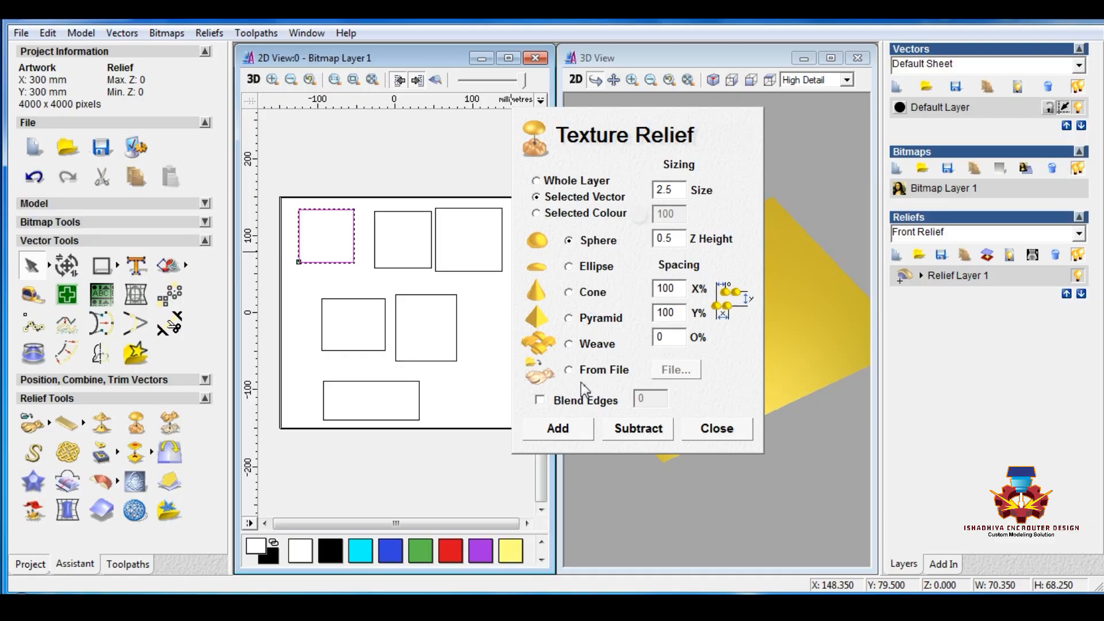
{"action": "left_click", "coordinate": [582, 430]}
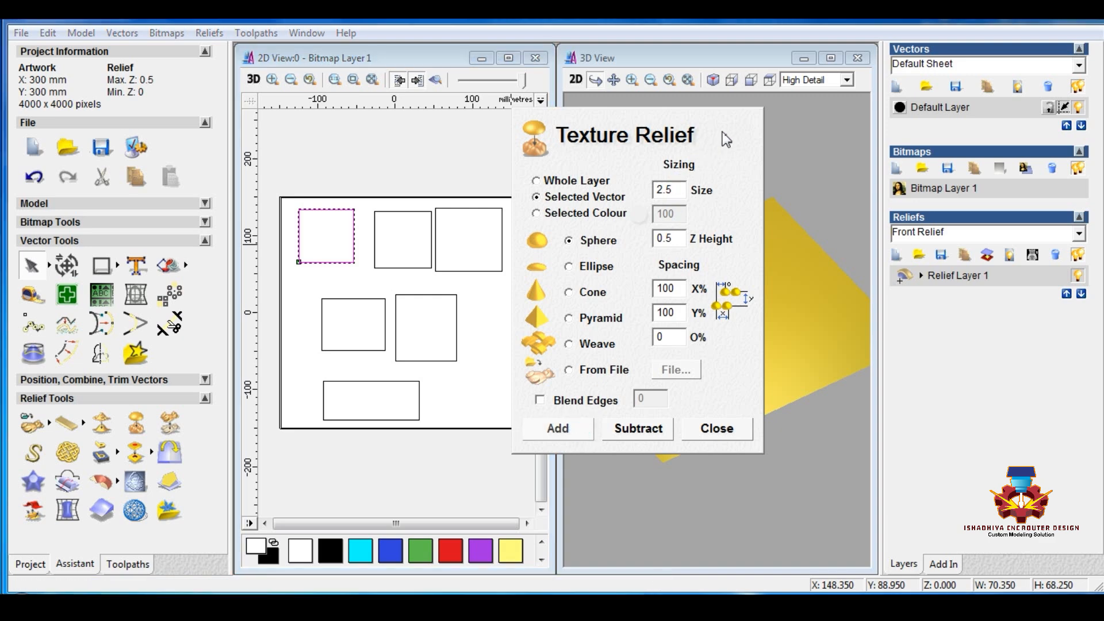
{"action": "left_click_drag", "start_coordinate": [713, 140], "coordinate": [235, 136]}
{"action": "left_click", "coordinate": [357, 136]}
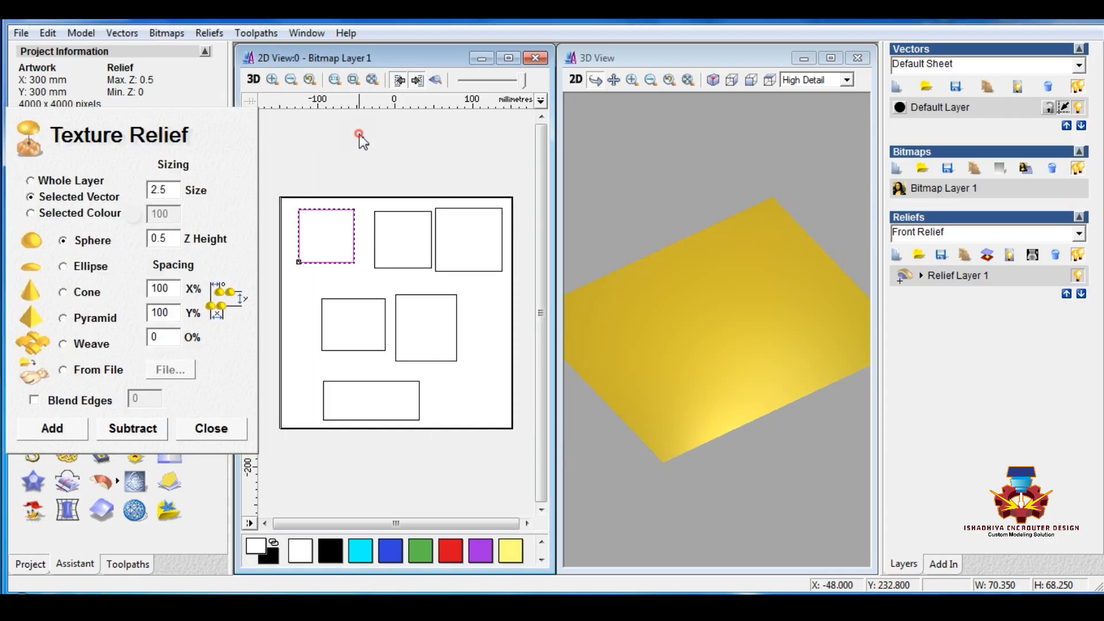
{"action": "left_click", "coordinate": [436, 81]}
Examine the sphere texture up close in the 3D and 2D views.
{"action": "scroll", "coordinate": [722, 328], "scroll_direction": "up", "scroll_amount": 10}
{"action": "middle_click_drag", "start_coordinate": [645, 325], "coordinate": [1069, 387]}
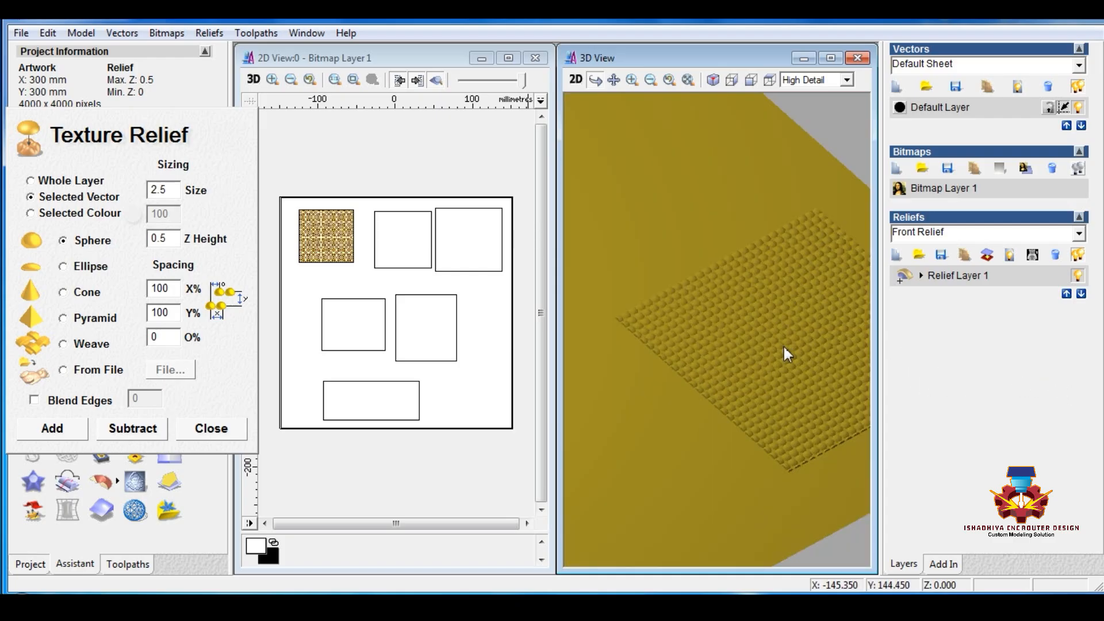
{"action": "middle_click_drag", "start_coordinate": [753, 345], "coordinate": [569, 300]}
{"action": "left_click", "coordinate": [713, 81]}
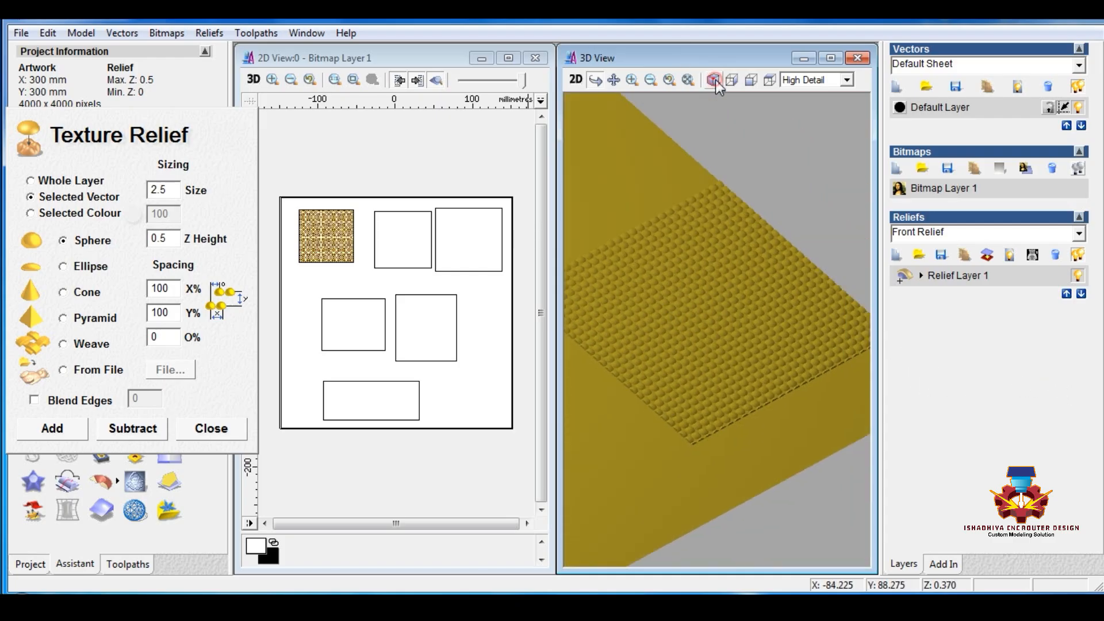
{"action": "left_click", "coordinate": [630, 80]}
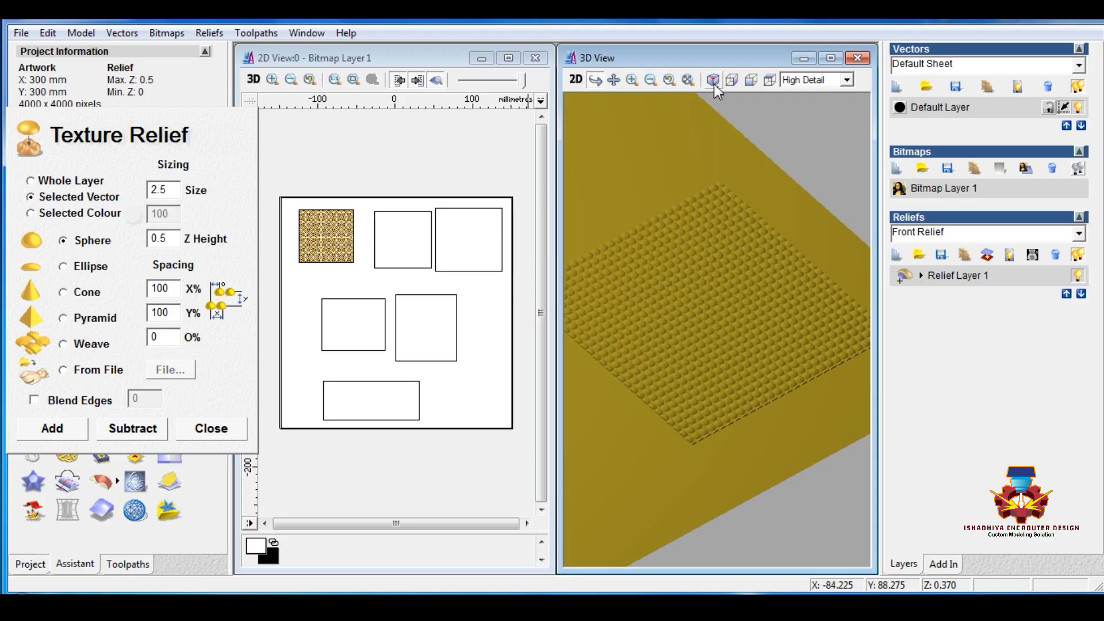
{"action": "left_click", "coordinate": [633, 81]}
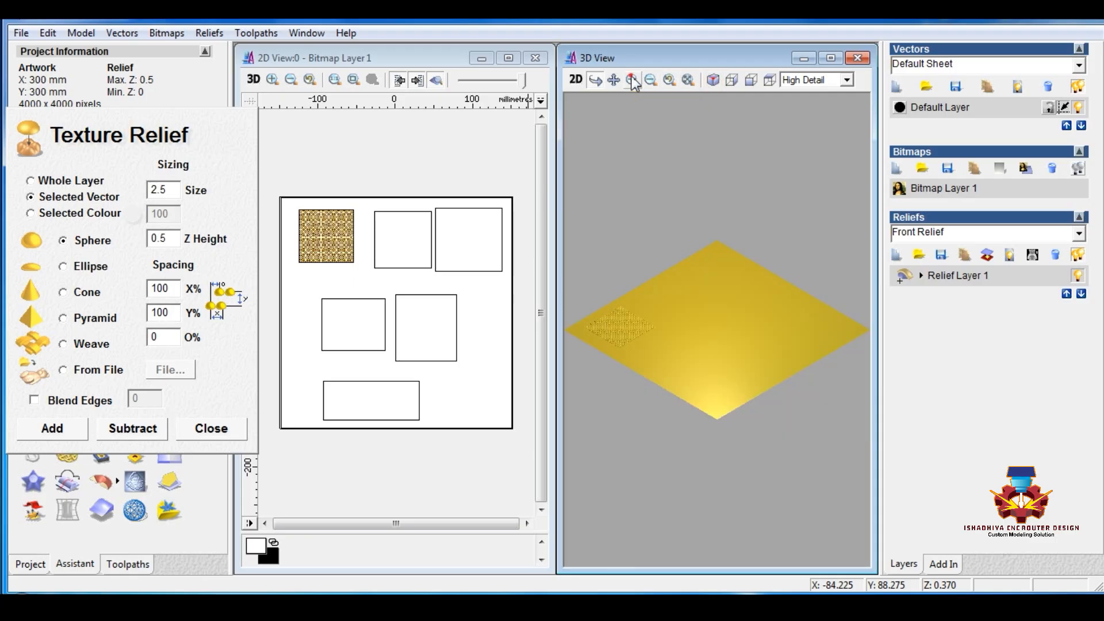
{"action": "left_click", "coordinate": [632, 80]}
{"action": "left_click_drag", "start_coordinate": [591, 288], "coordinate": [689, 364]}
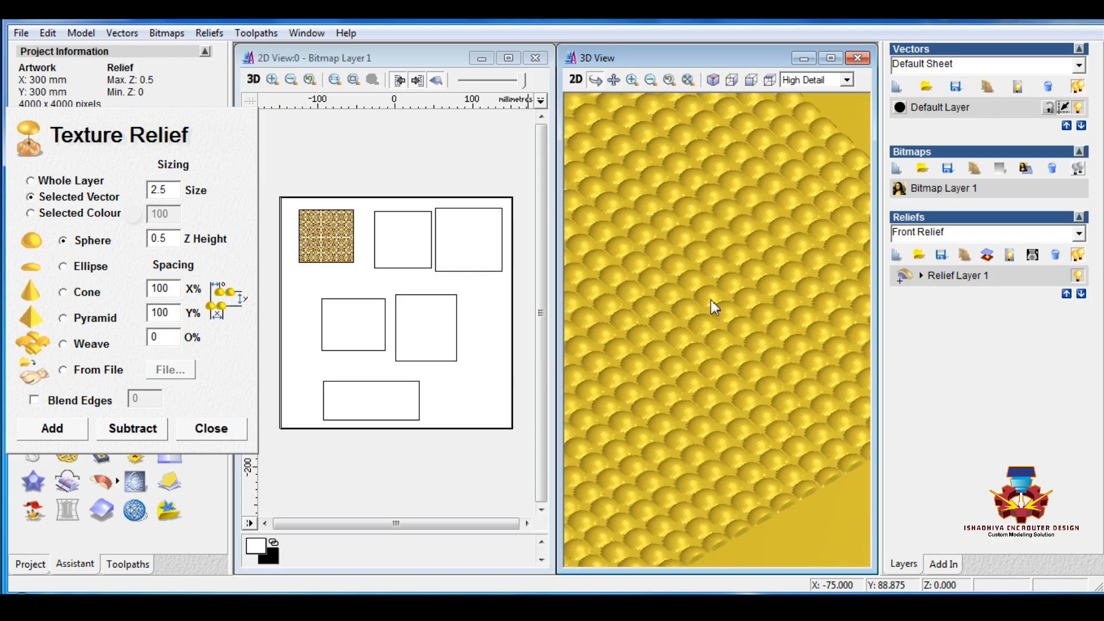
{"action": "left_click", "coordinate": [364, 157]}
{"action": "scroll", "coordinate": [330, 220], "scroll_direction": "up", "scroll_amount": 4}
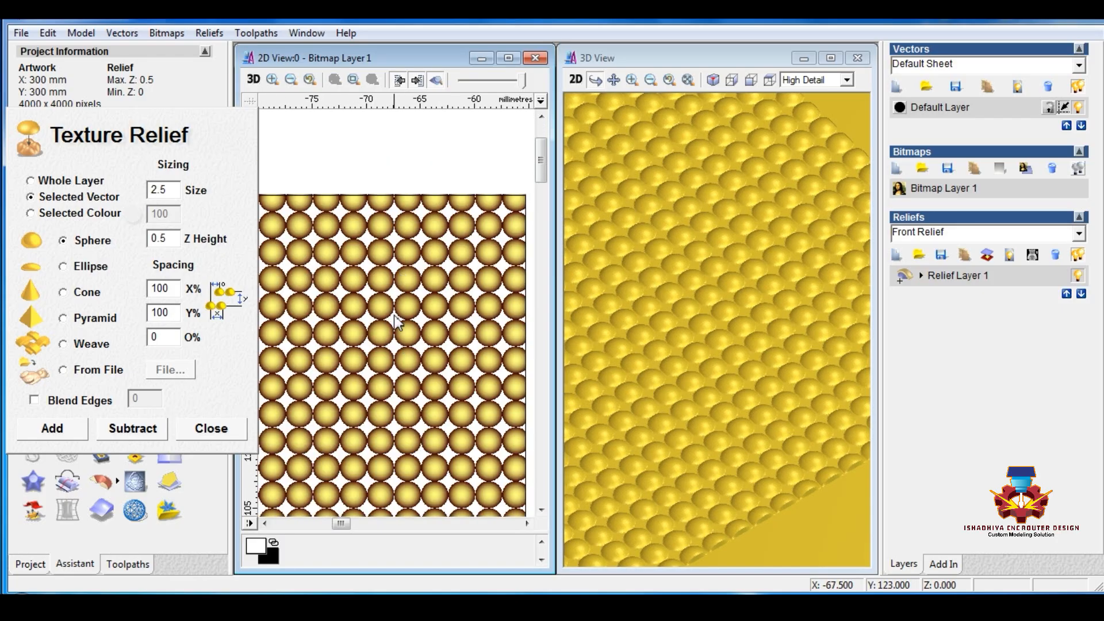
{"action": "scroll", "coordinate": [396, 321], "scroll_direction": "down", "scroll_amount": 4}
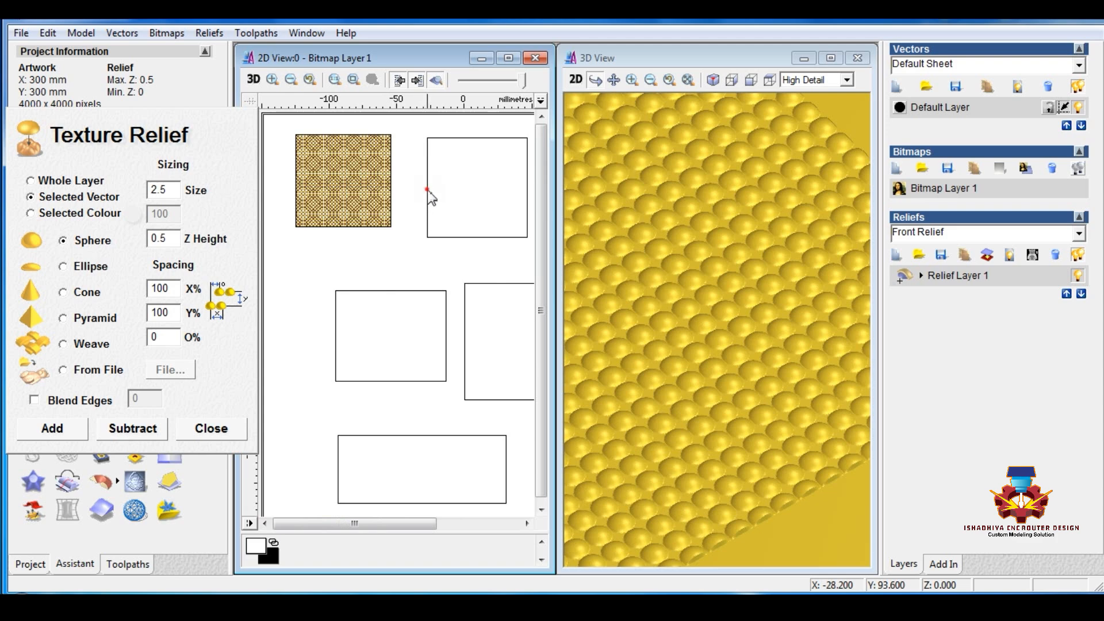
Add a pyramid texture to the upper-middle rectangle with size 2.5, Z height 0.5 and 115% X and Y spacing.
{"action": "left_click", "coordinate": [427, 190]}
{"action": "left_click", "coordinate": [63, 266]}
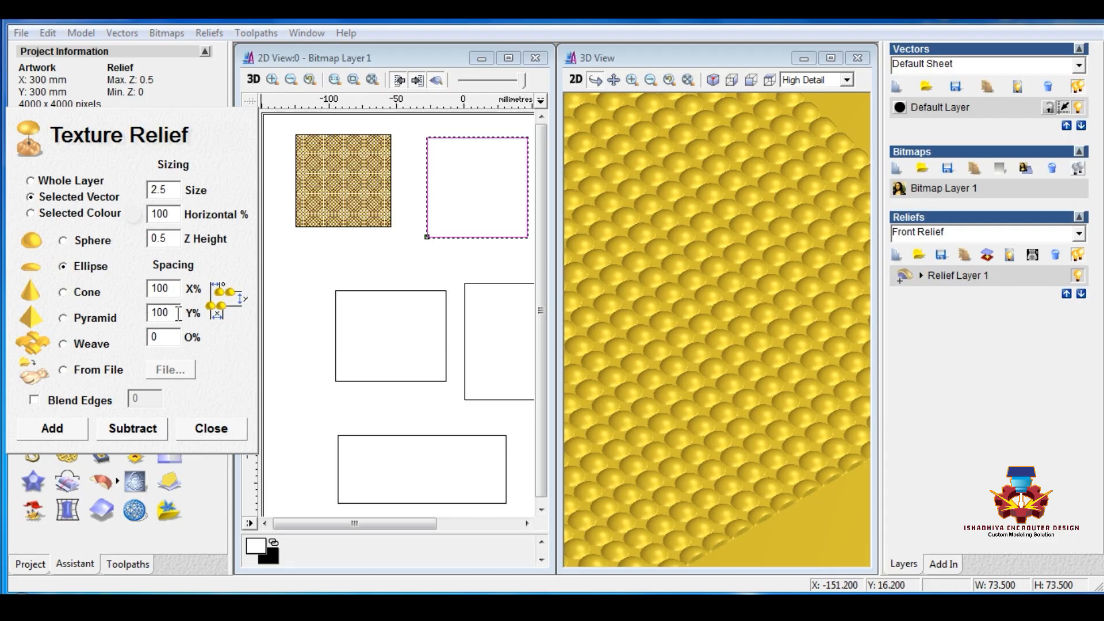
{"action": "type", "text": "115"}
{"action": "left_click", "coordinate": [62, 319]}
{"action": "left_click", "coordinate": [60, 428]}
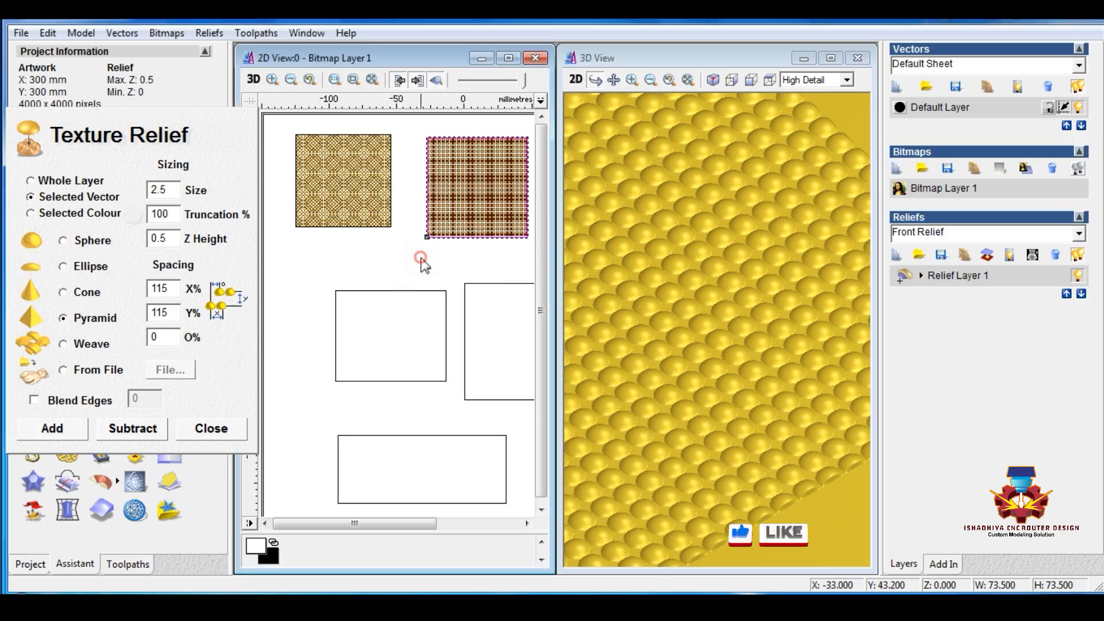
Examine the pyramid texture on the upper-middle rectangle up close in the 2D and 3D views.
{"action": "scroll", "coordinate": [471, 207], "scroll_direction": "up", "scroll_amount": 5}
{"action": "left_click_drag", "start_coordinate": [703, 275], "coordinate": [633, 338]}
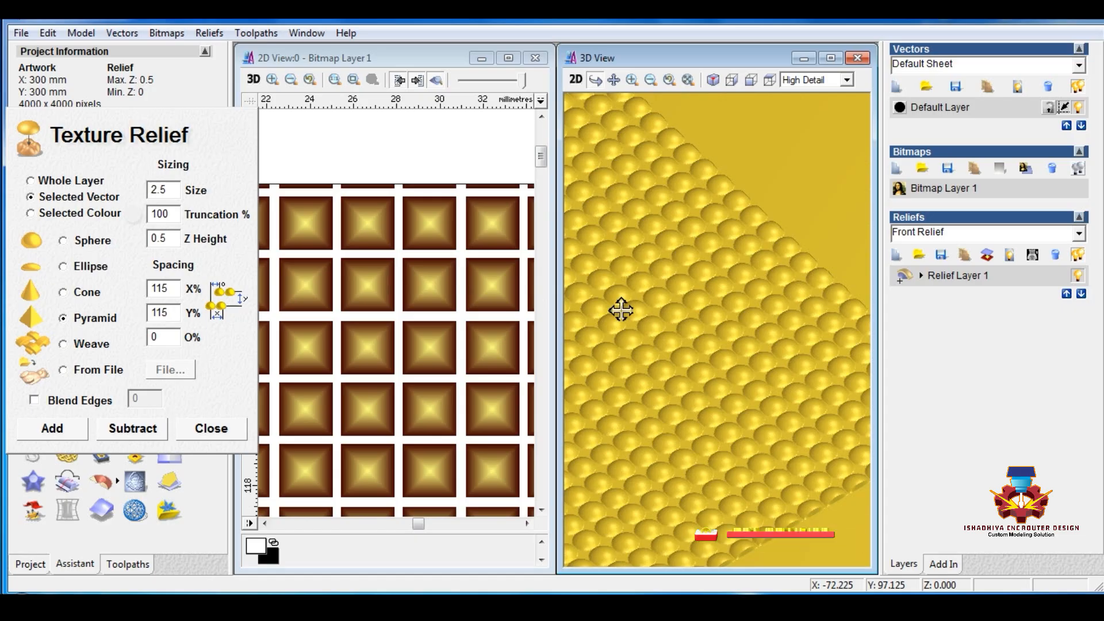
{"action": "scroll", "coordinate": [651, 293], "scroll_direction": "down", "scroll_amount": 2}
{"action": "scroll", "coordinate": [710, 266], "scroll_direction": "down", "scroll_amount": 3}
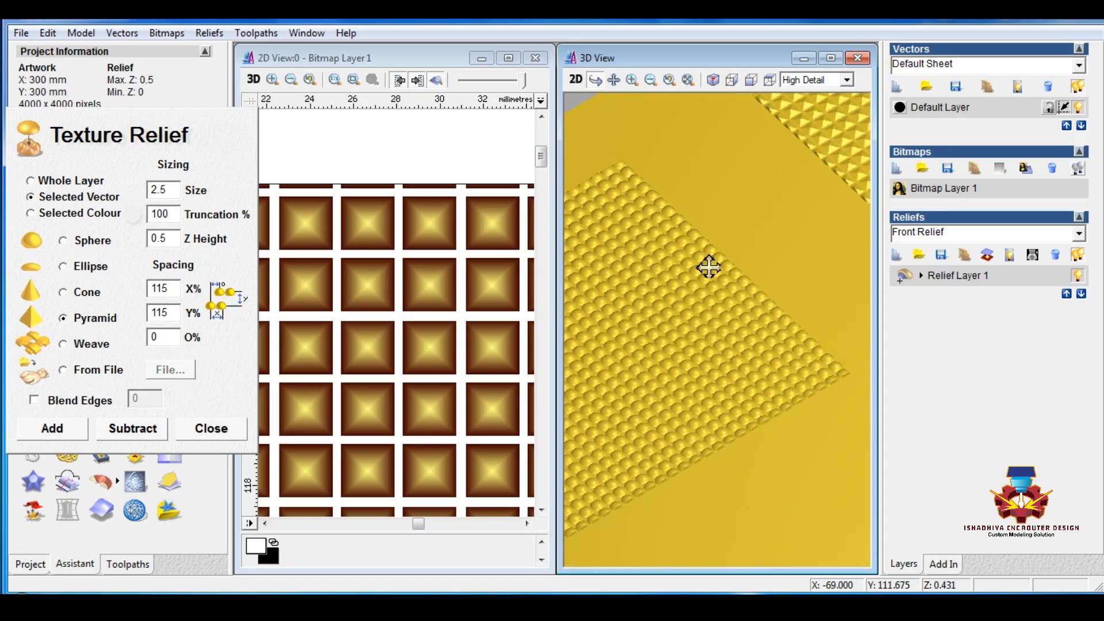
{"action": "left_click_drag", "start_coordinate": [688, 284], "coordinate": [581, 317]}
{"action": "scroll", "coordinate": [581, 317], "scroll_direction": "up", "scroll_amount": 5}
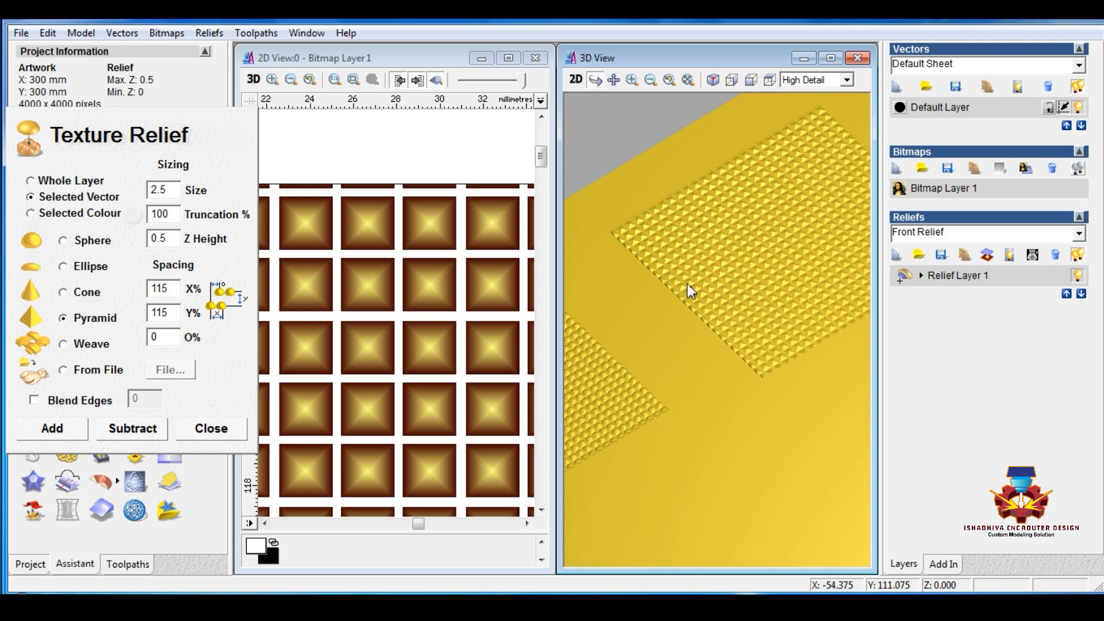
{"action": "scroll", "coordinate": [688, 294], "scroll_direction": "up", "scroll_amount": 4}
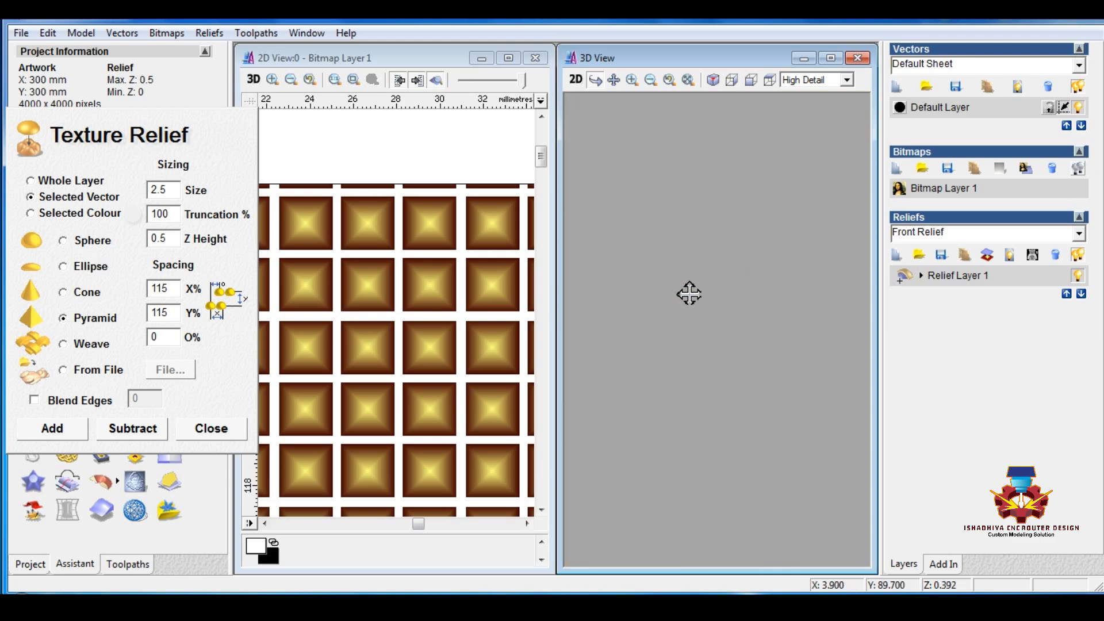
{"action": "left_click_drag", "start_coordinate": [690, 241], "coordinate": [757, 320]}
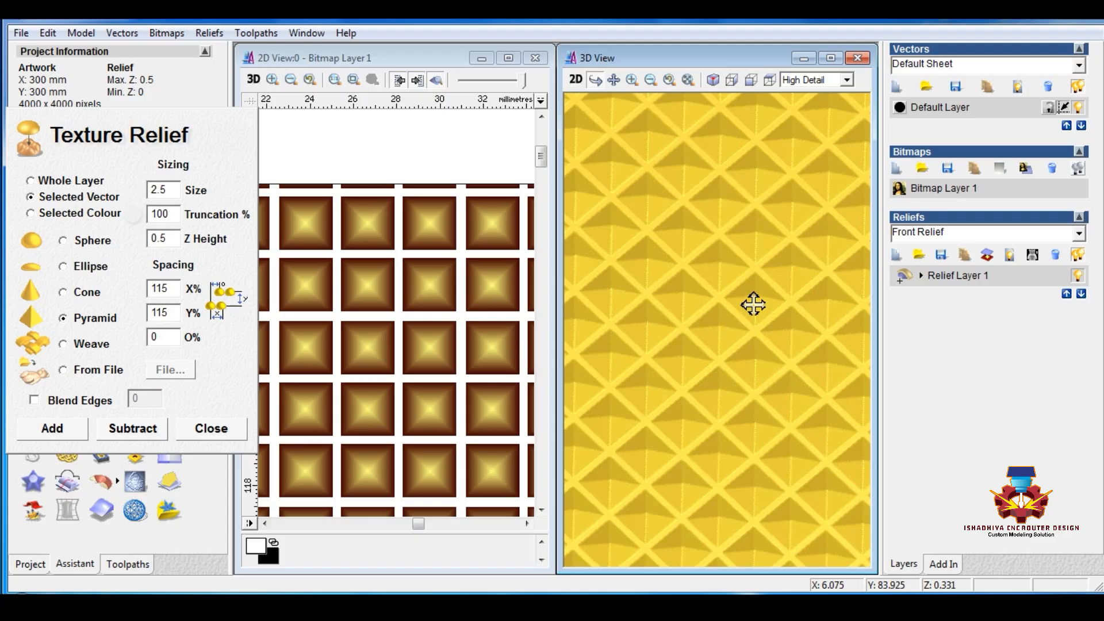
{"action": "left_click_drag", "start_coordinate": [767, 347], "coordinate": [611, 360]}
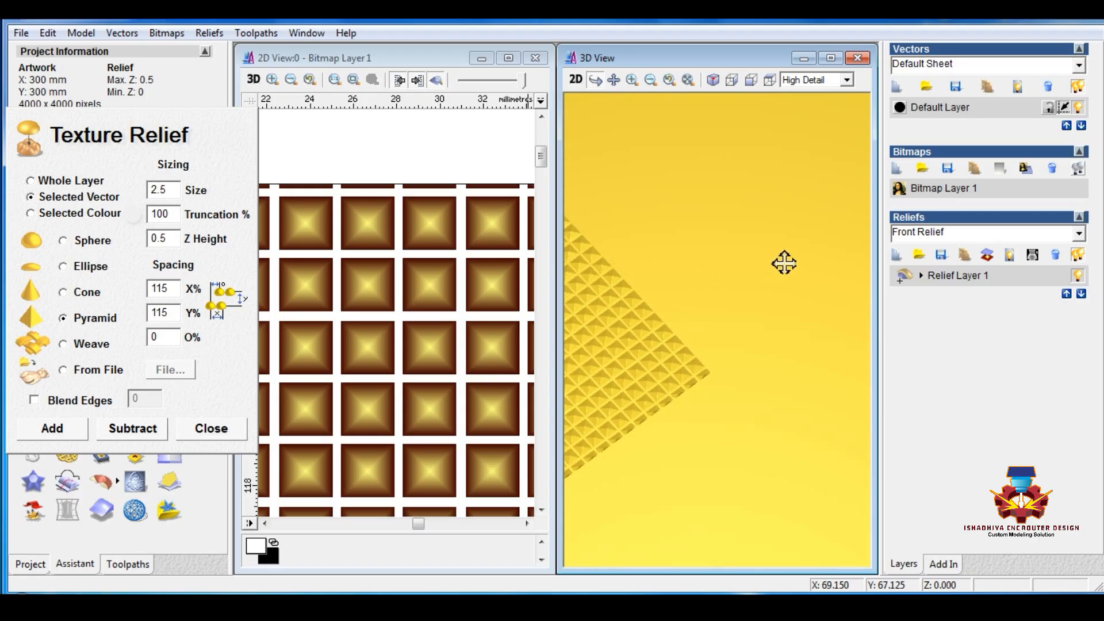
{"action": "left_click_drag", "start_coordinate": [784, 261], "coordinate": [727, 281]}
Add a cone texture to the upper-right rectangle with size 2.5, Z height 0.5 and 115% X and Y spacing.
{"action": "left_click", "coordinate": [389, 167]}
{"action": "scroll", "coordinate": [357, 263], "scroll_direction": "down", "scroll_amount": 5}
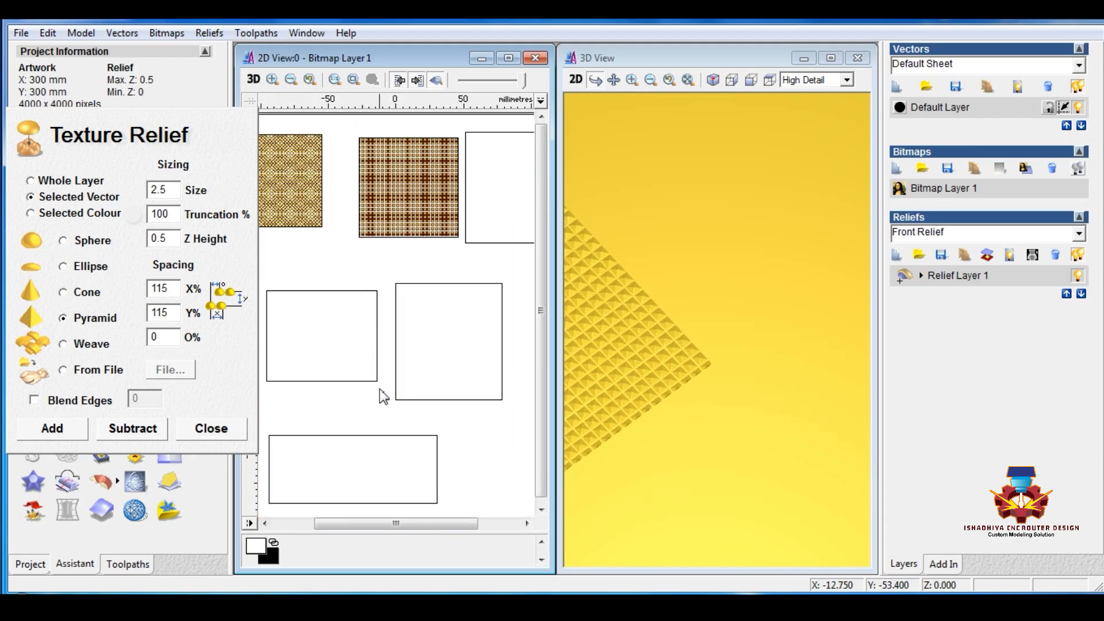
{"action": "left_click", "coordinate": [396, 333]}
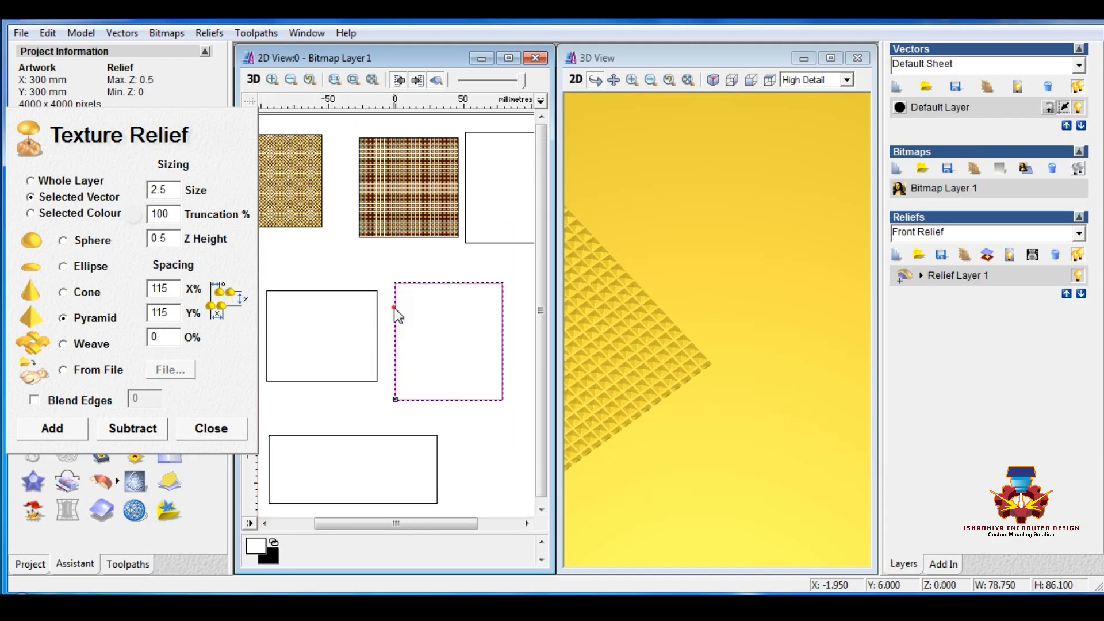
{"action": "left_click", "coordinate": [63, 344]}
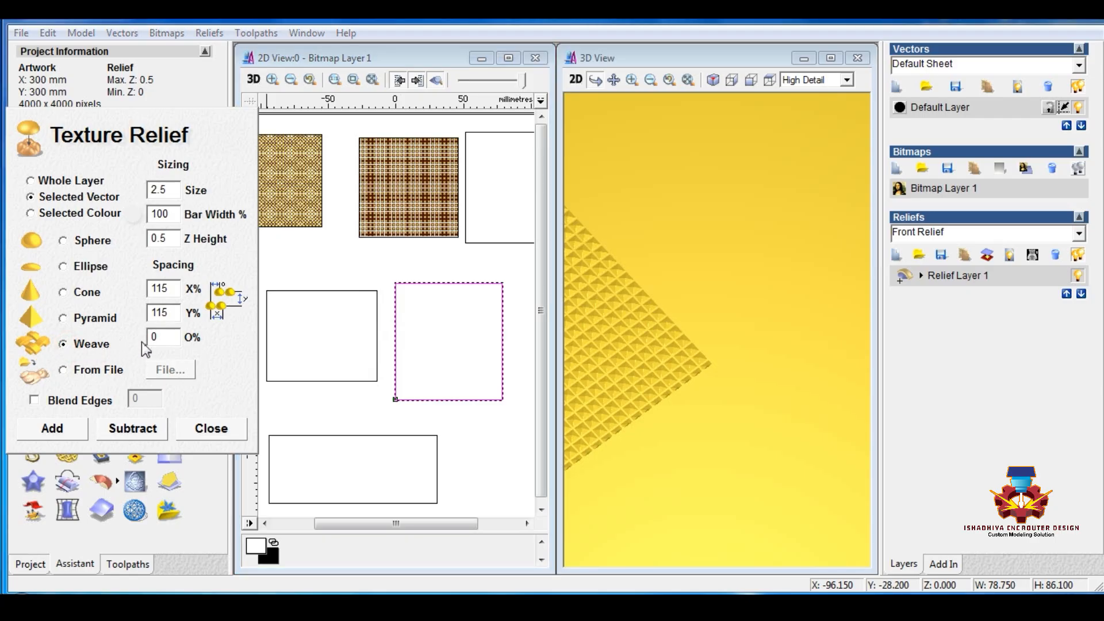
{"action": "left_click", "coordinate": [63, 292]}
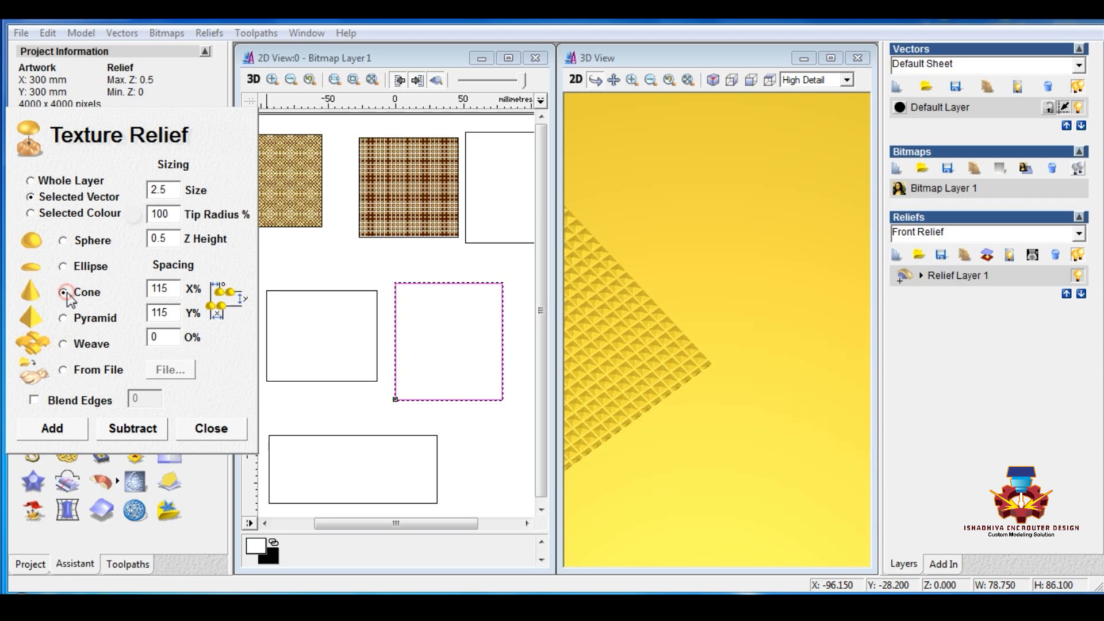
{"action": "left_click", "coordinate": [466, 242]}
{"action": "left_click", "coordinate": [51, 430]}
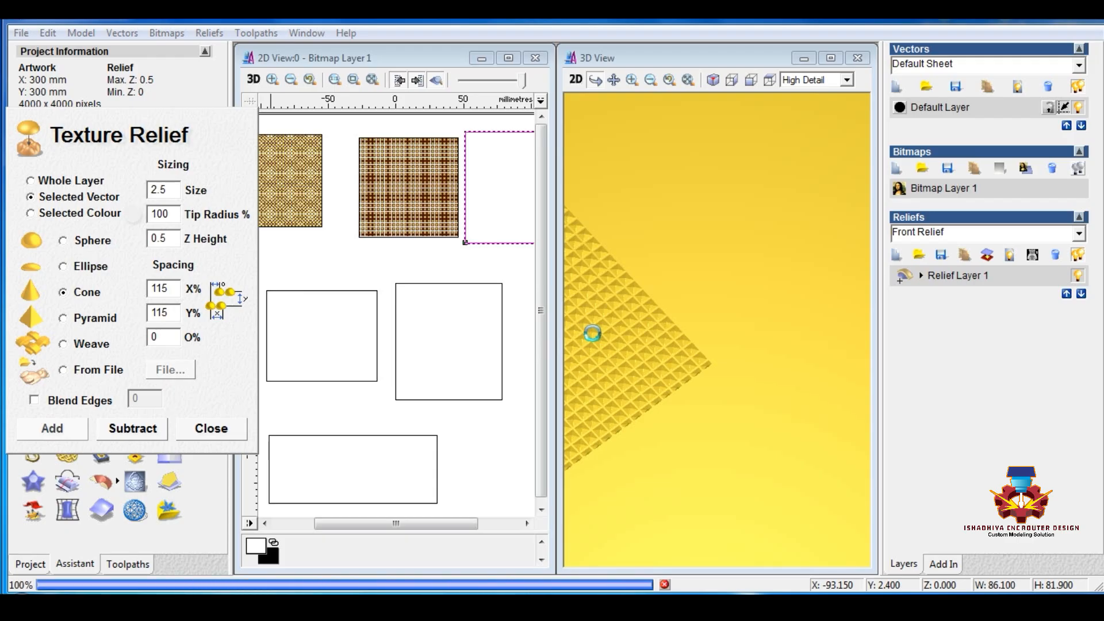
Examine the cone texture on the upper-right rectangle up close and from several angles in the 2D and 3D views.
{"action": "scroll", "coordinate": [491, 190], "scroll_direction": "up", "scroll_amount": 6}
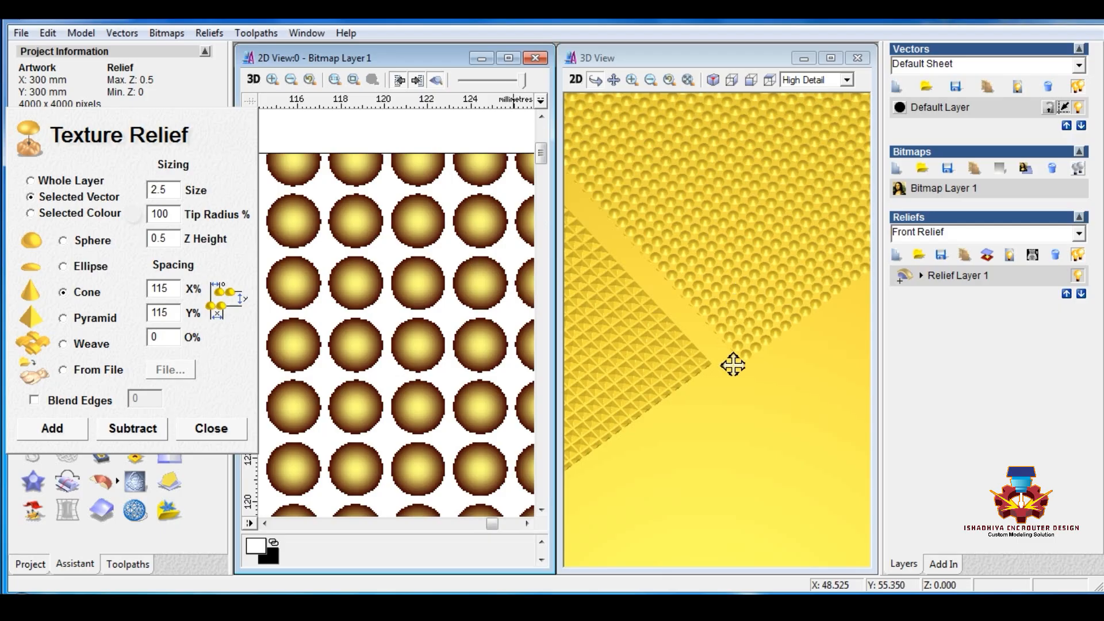
{"action": "scroll", "coordinate": [720, 313], "scroll_direction": "up", "scroll_amount": 3}
{"action": "scroll", "coordinate": [736, 278], "scroll_direction": "up", "scroll_amount": 6}
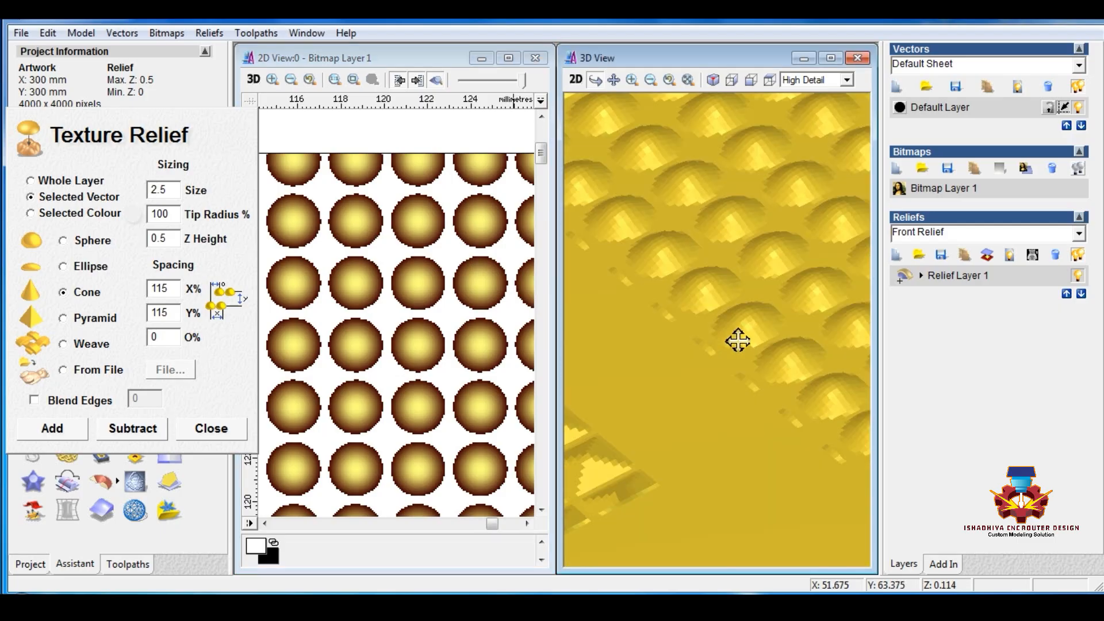
{"action": "scroll", "coordinate": [783, 306], "scroll_direction": "down", "scroll_amount": 6}
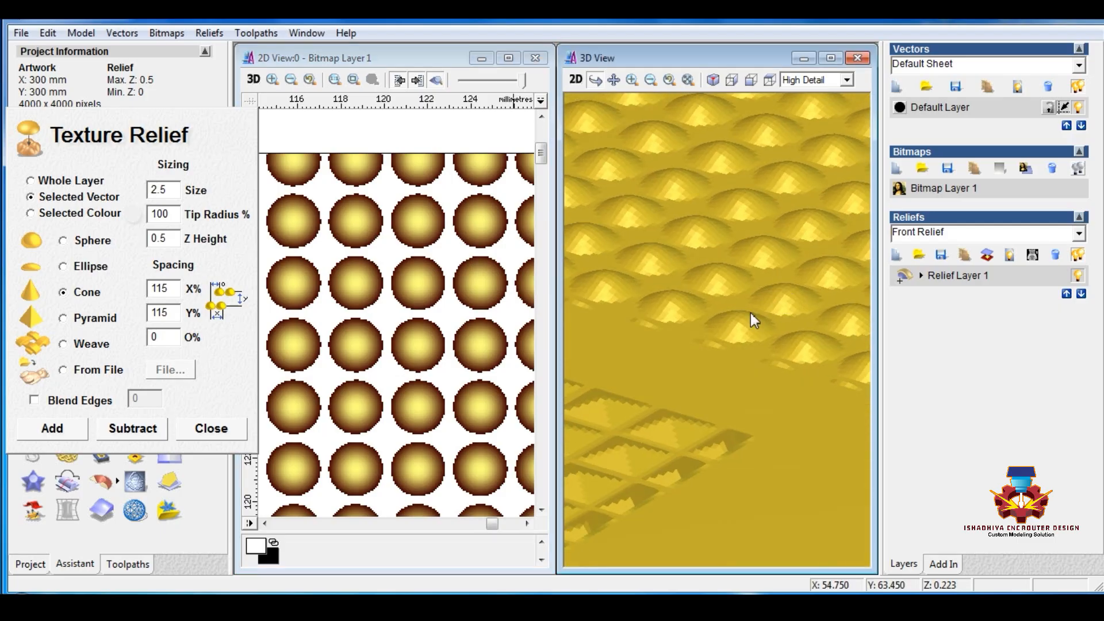
{"action": "scroll", "coordinate": [748, 314], "scroll_direction": "down", "scroll_amount": 5}
{"action": "middle_click_drag", "start_coordinate": [705, 350], "coordinate": [666, 292]}
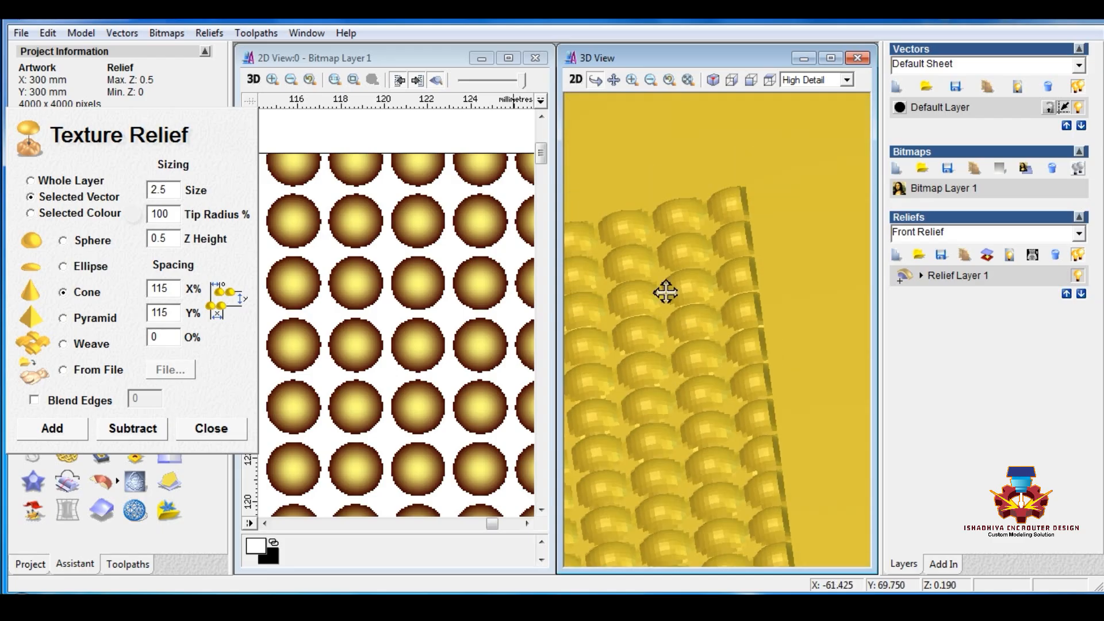
{"action": "scroll", "coordinate": [697, 330], "scroll_direction": "down", "scroll_amount": 8}
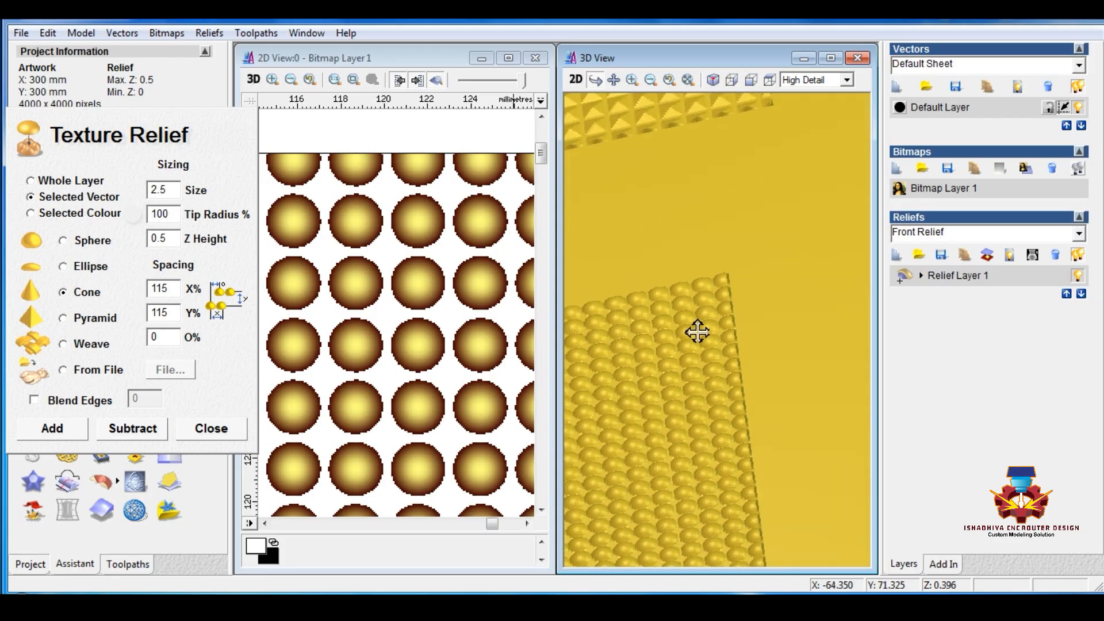
{"action": "middle_click_drag", "start_coordinate": [680, 239], "coordinate": [741, 477]}
{"action": "scroll", "coordinate": [703, 385], "scroll_direction": "up", "scroll_amount": 10}
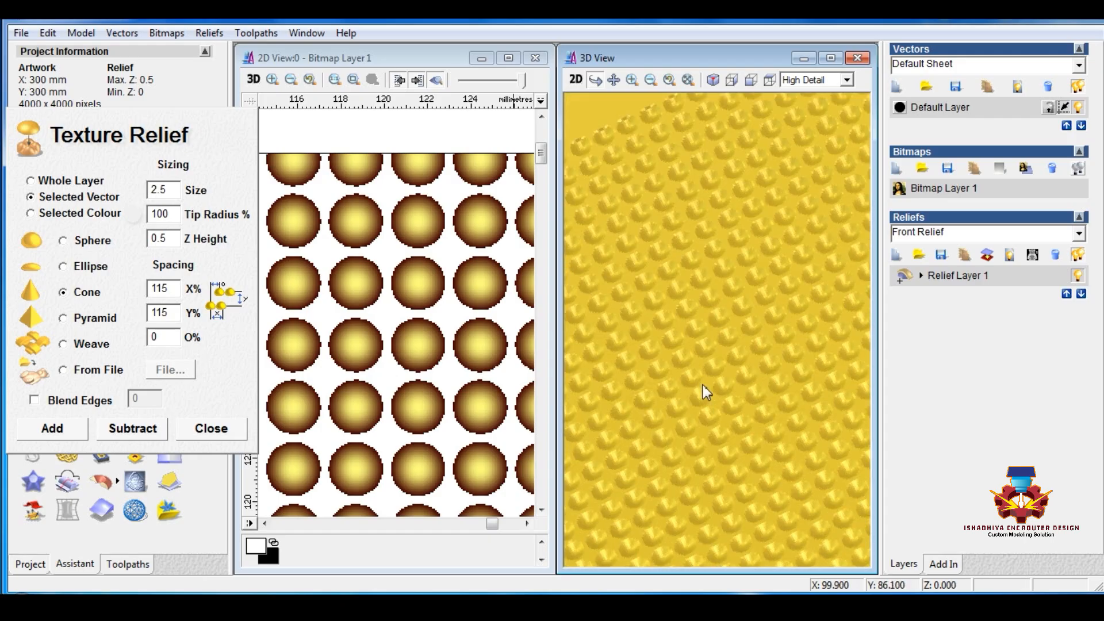
{"action": "mouse_move", "coordinate": [674, 365]}
{"action": "middle_mouse_down"}
{"action": "mouse_move", "coordinate": [692, 308]}
{"action": "mouse_move", "coordinate": [611, 414]}
{"action": "mouse_move", "coordinate": [634, 417]}
{"action": "middle_mouse_up"}
{"action": "left_click_drag", "start_coordinate": [696, 319], "coordinate": [729, 103]}
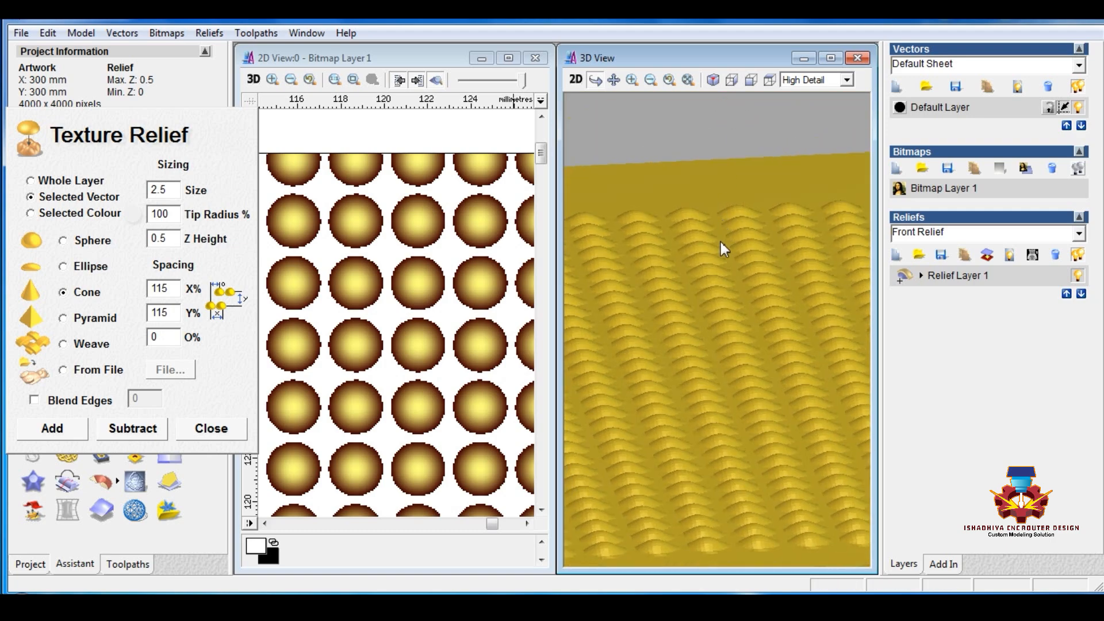
{"action": "scroll", "coordinate": [730, 312], "scroll_direction": "down", "scroll_amount": 8}
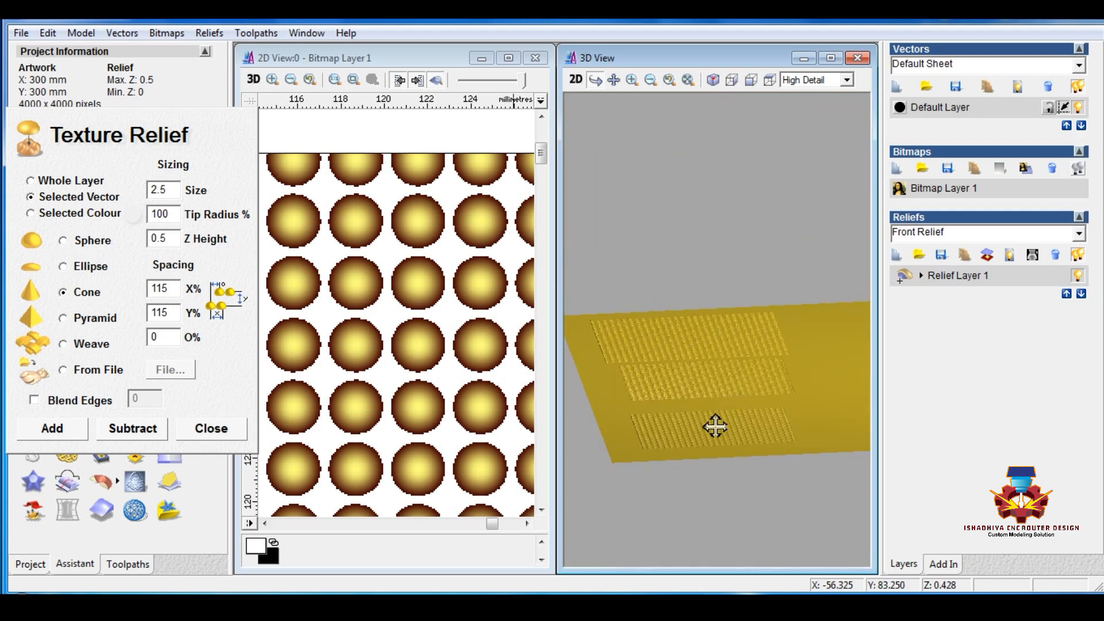
Add a weave texture to the right rectangle of the middle row with size 2.5, Z height 0.5 and 100% X and Y spacing.
{"action": "scroll", "coordinate": [368, 328], "scroll_direction": "down", "scroll_amount": 4}
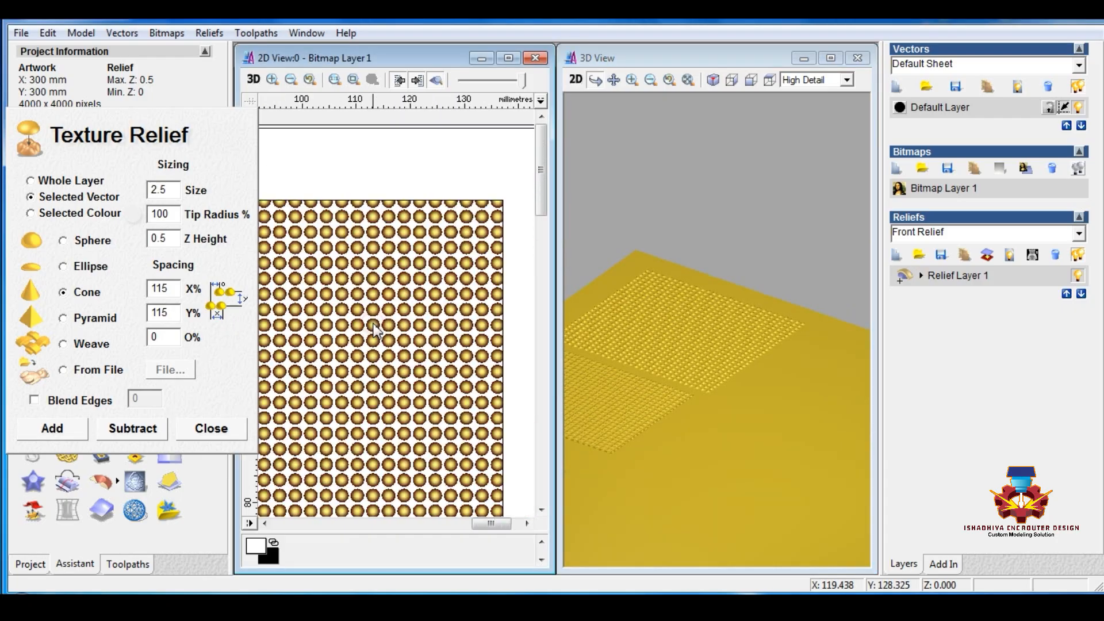
{"action": "scroll", "coordinate": [374, 329], "scroll_direction": "down", "scroll_amount": 5}
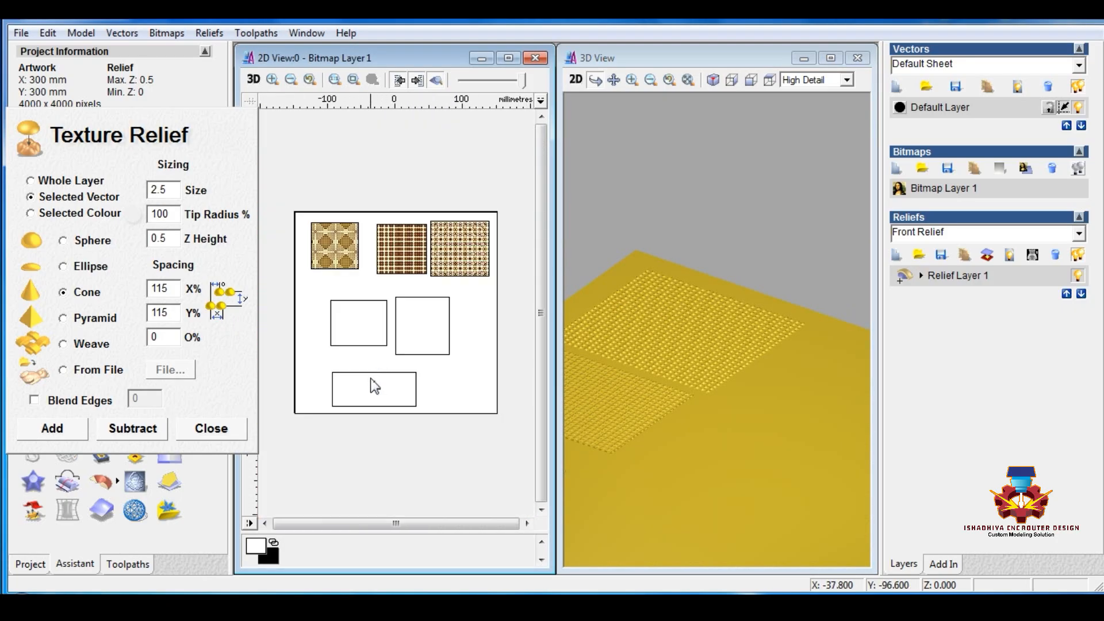
{"action": "left_click", "coordinate": [405, 355]}
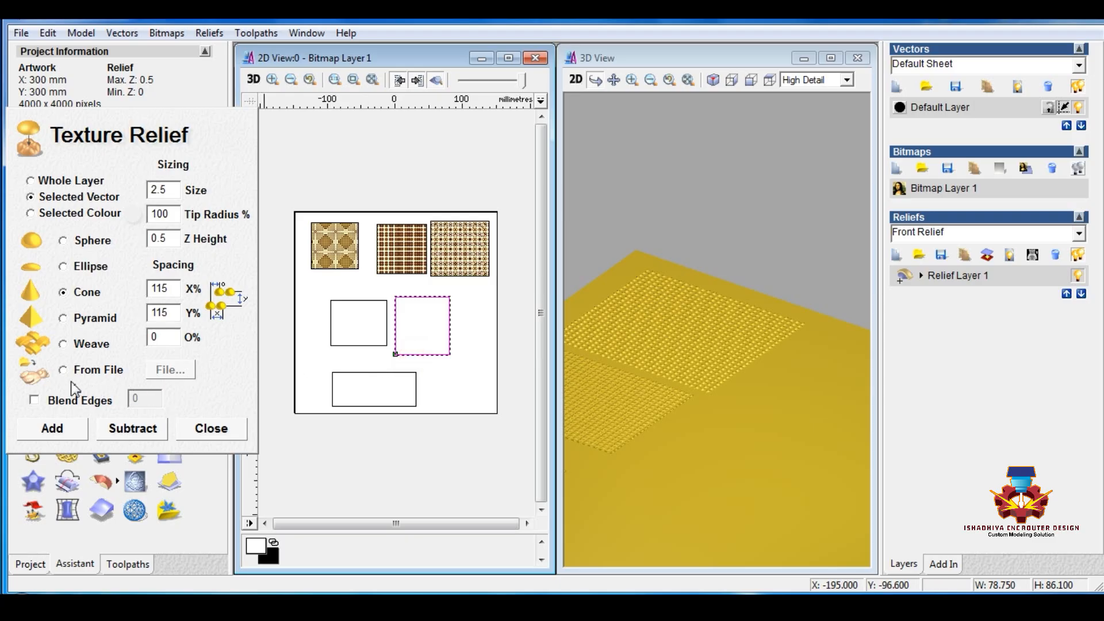
{"action": "left_click", "coordinate": [63, 344]}
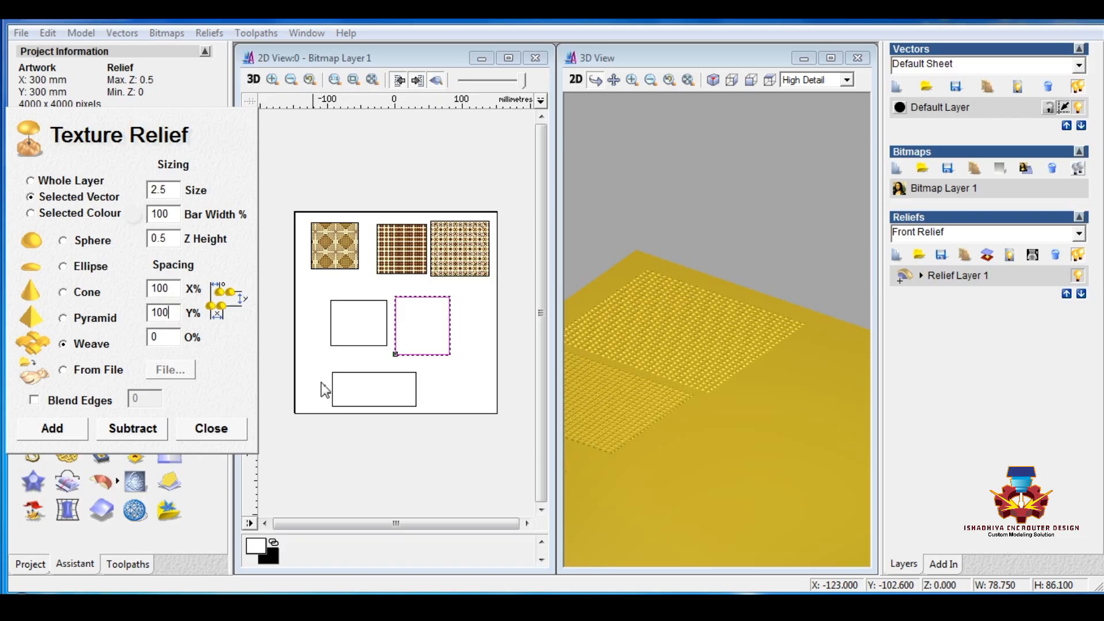
{"action": "left_click", "coordinate": [76, 429]}
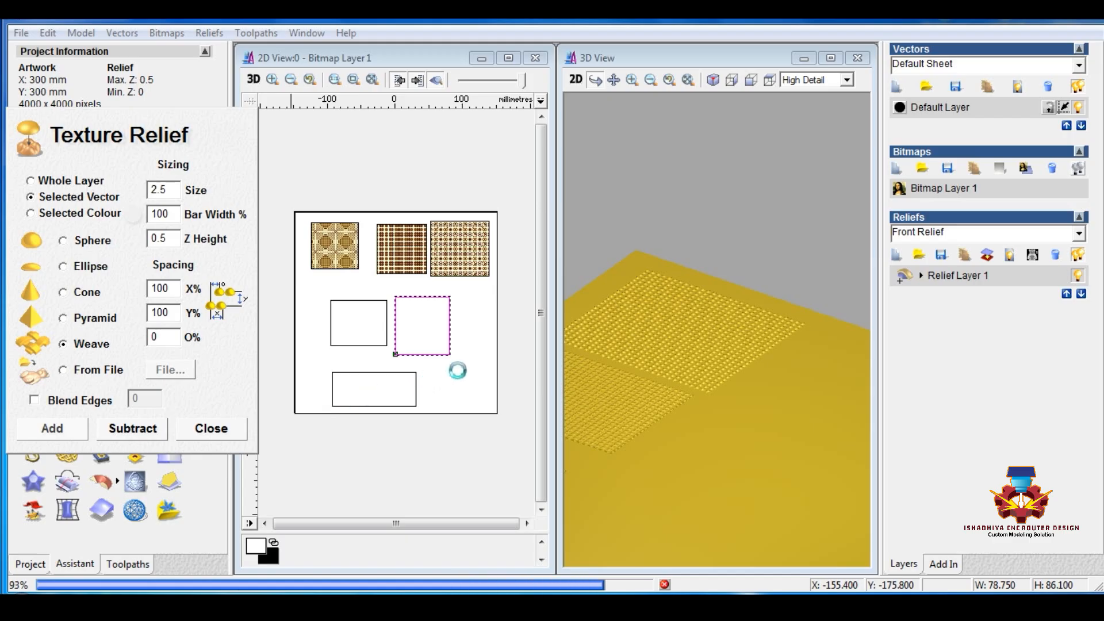
Examine the weave texture on the middle row's right rectangle up close in the 2D and 3D views.
{"action": "scroll", "coordinate": [436, 342], "scroll_direction": "up", "scroll_amount": 5}
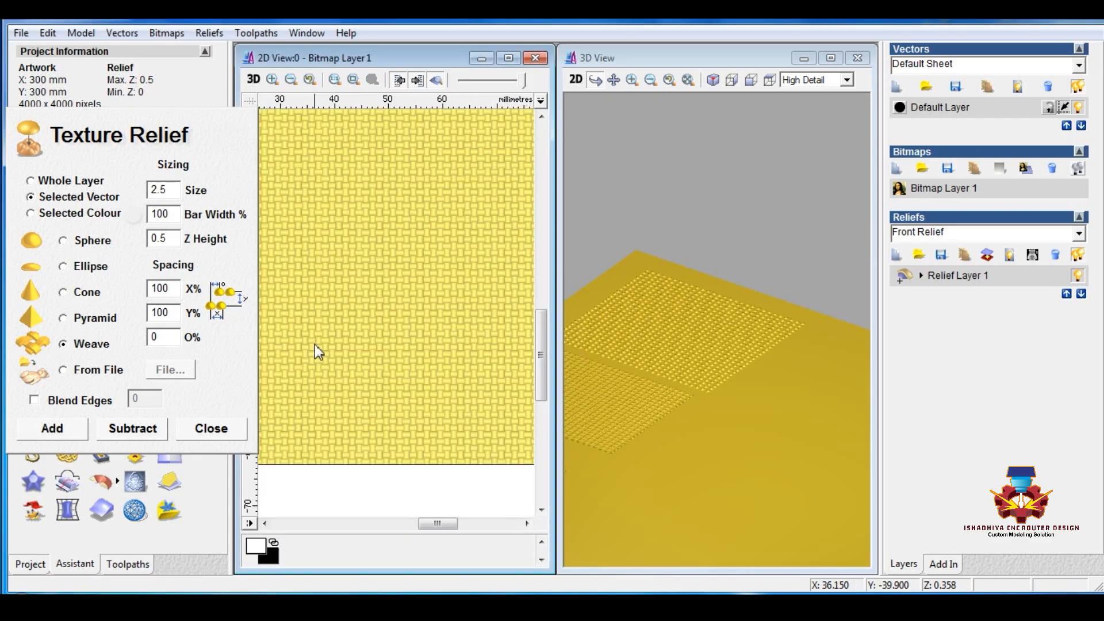
{"action": "scroll", "coordinate": [315, 344], "scroll_direction": "up", "scroll_amount": 3}
{"action": "left_click_drag", "start_coordinate": [732, 479], "coordinate": [616, 374]}
{"action": "scroll", "coordinate": [636, 365], "scroll_direction": "up", "scroll_amount": 5}
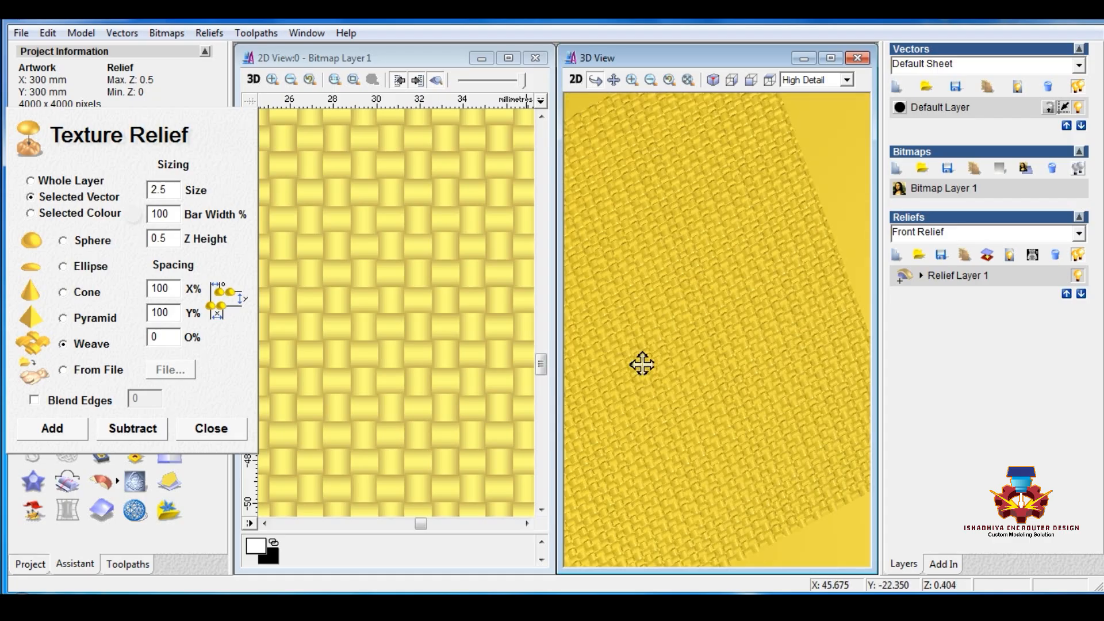
{"action": "scroll", "coordinate": [643, 364], "scroll_direction": "up", "scroll_amount": 5}
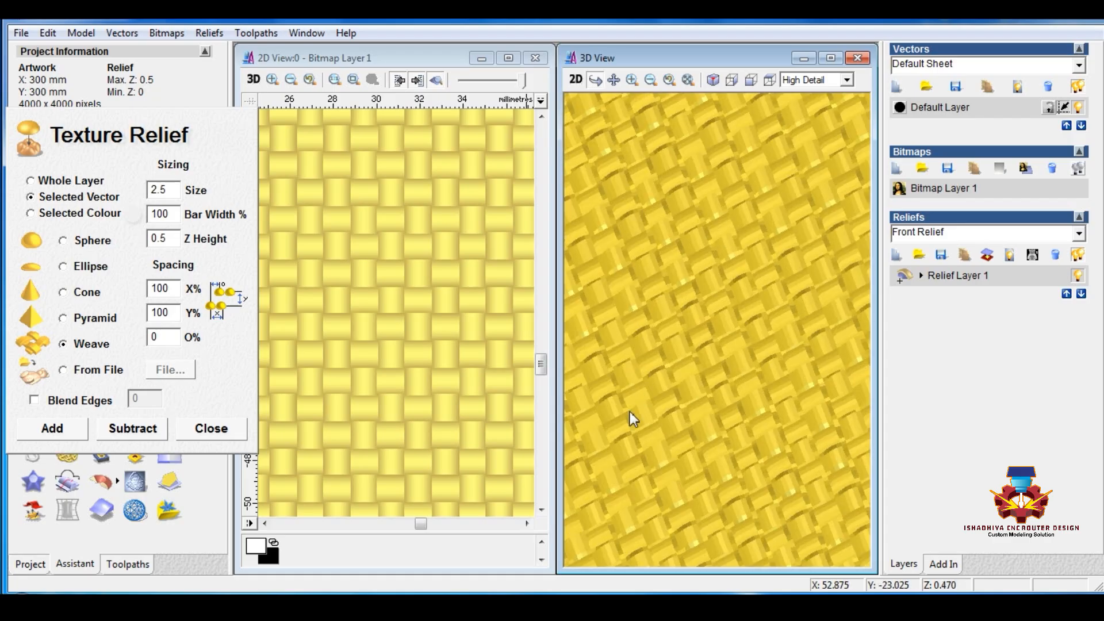
{"action": "left_click_drag", "start_coordinate": [613, 399], "coordinate": [588, 569]}
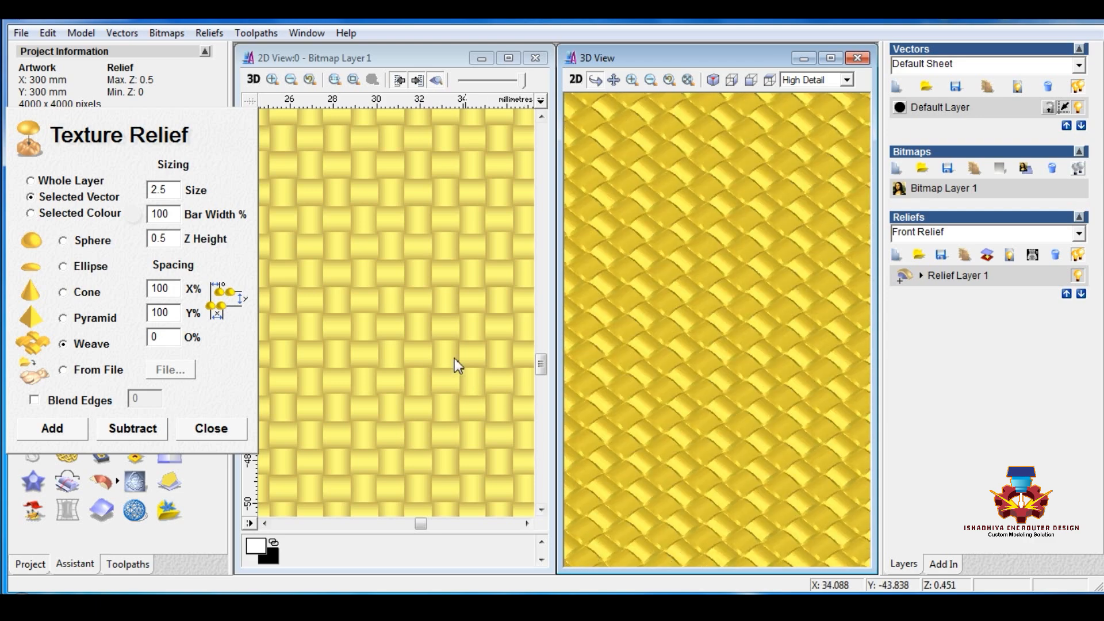
{"action": "left_click_drag", "start_coordinate": [769, 381], "coordinate": [714, 364]}
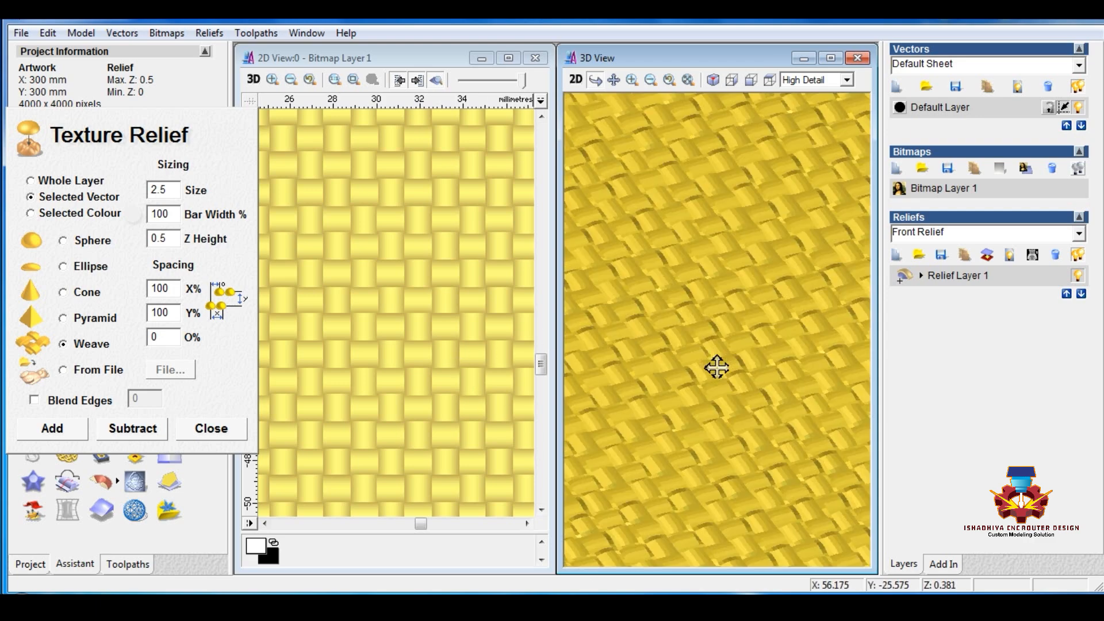
{"action": "scroll", "coordinate": [707, 338], "scroll_direction": "down", "scroll_amount": 6}
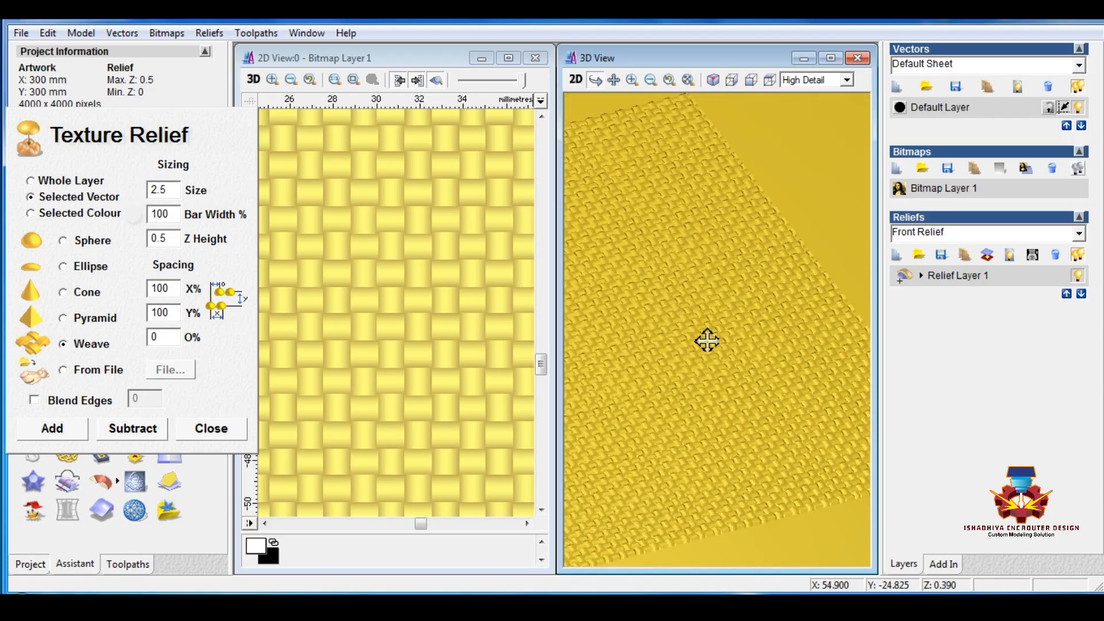
{"action": "scroll", "coordinate": [759, 338], "scroll_direction": "up", "scroll_amount": 3}
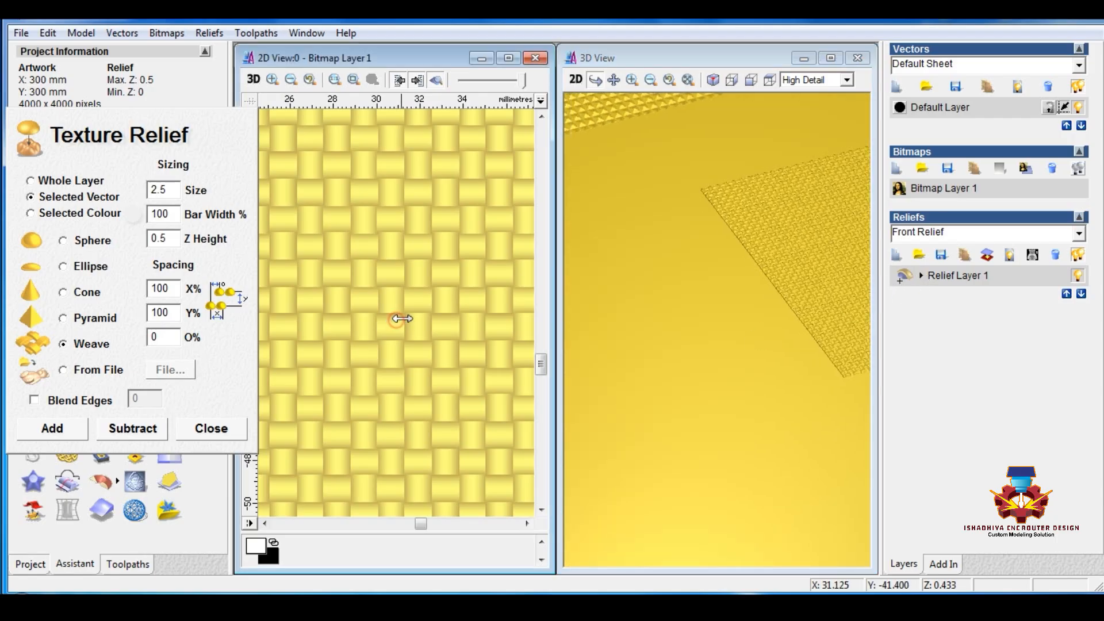
Add a weave texture to the left rectangle of the middle row with size 20 and Z height 1.
{"action": "scroll", "coordinate": [399, 320], "scroll_direction": "down", "scroll_amount": 5}
{"action": "scroll", "coordinate": [352, 345], "scroll_direction": "up", "scroll_amount": 2}
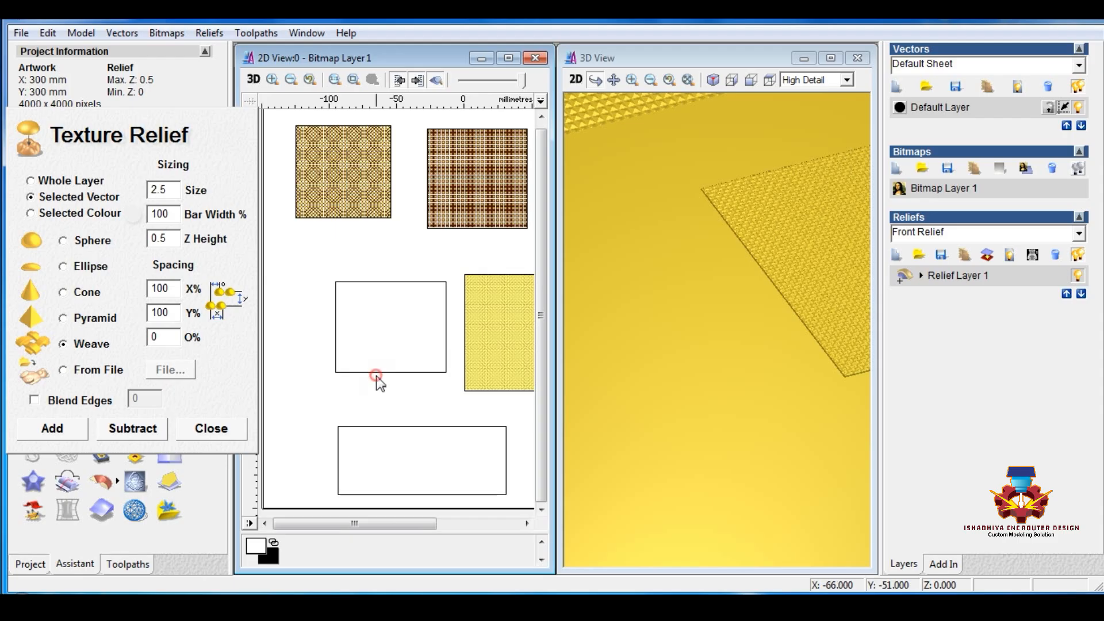
{"action": "left_click", "coordinate": [408, 373]}
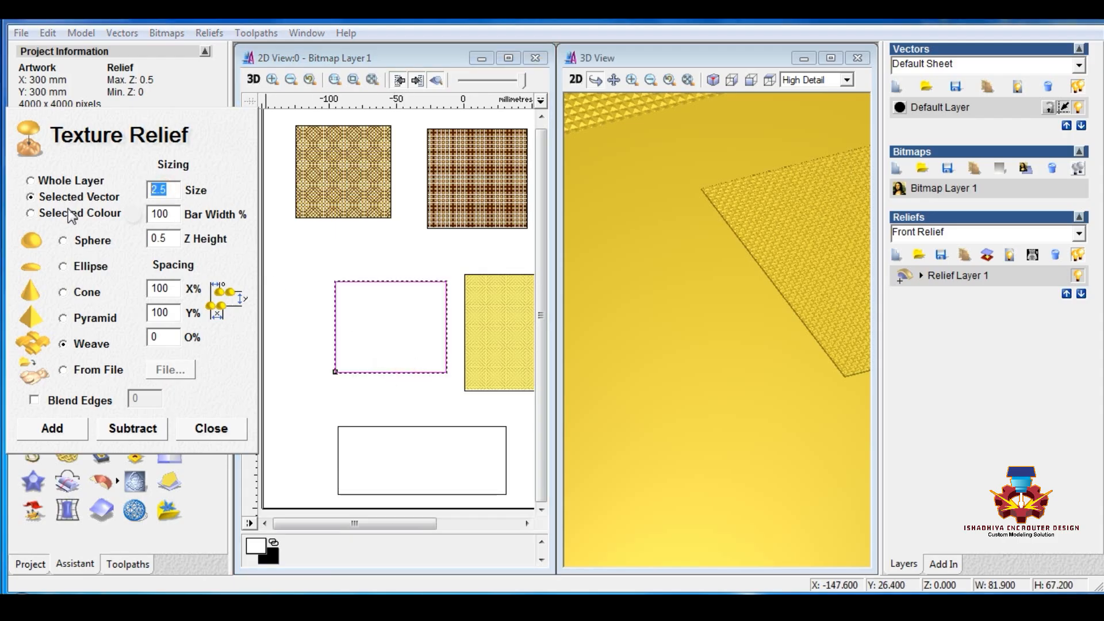
{"action": "type", "text": "20"}
{"action": "key", "text": "Tab"}
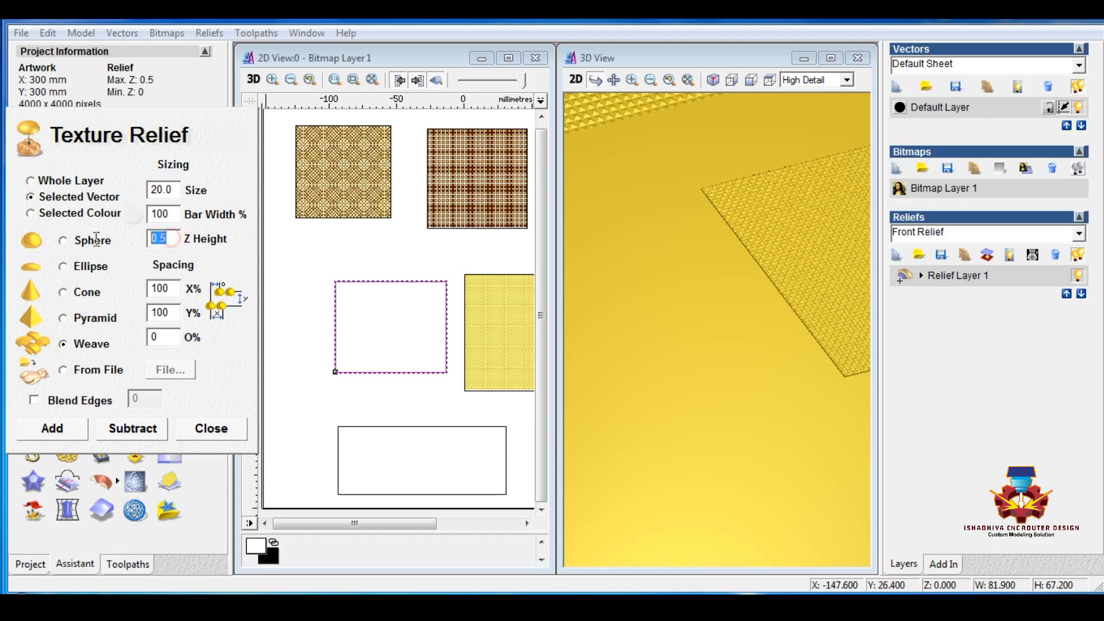
{"action": "type", "text": "1"}
{"action": "left_click", "coordinate": [58, 437]}
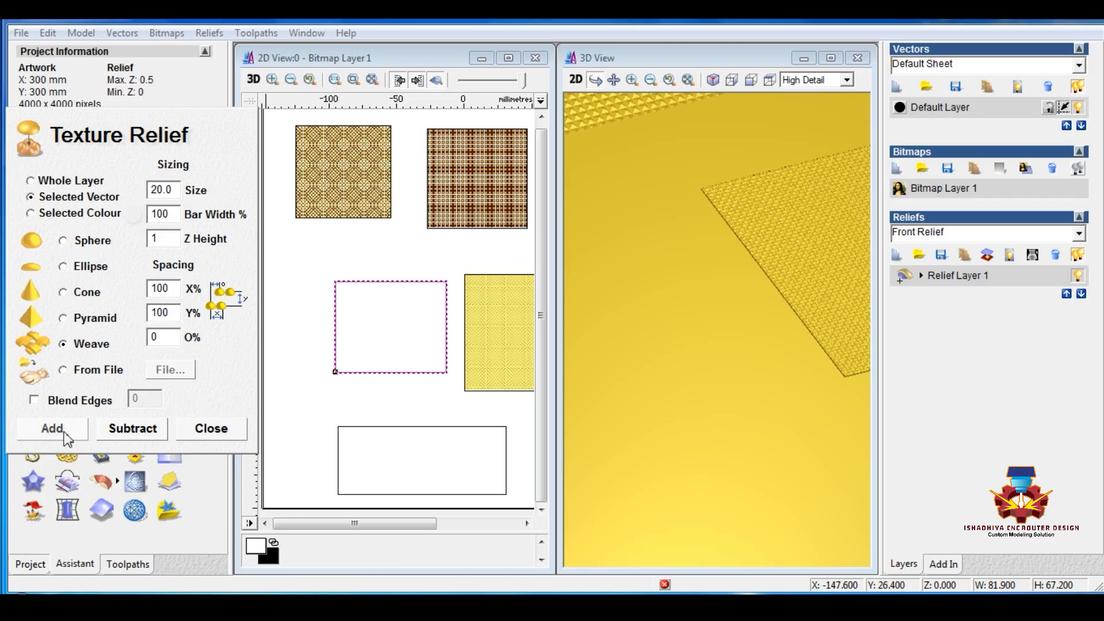
Examine the weave texture on the middle row's left rectangle up close in the 3D and 2D views.
{"action": "left_click", "coordinate": [384, 407]}
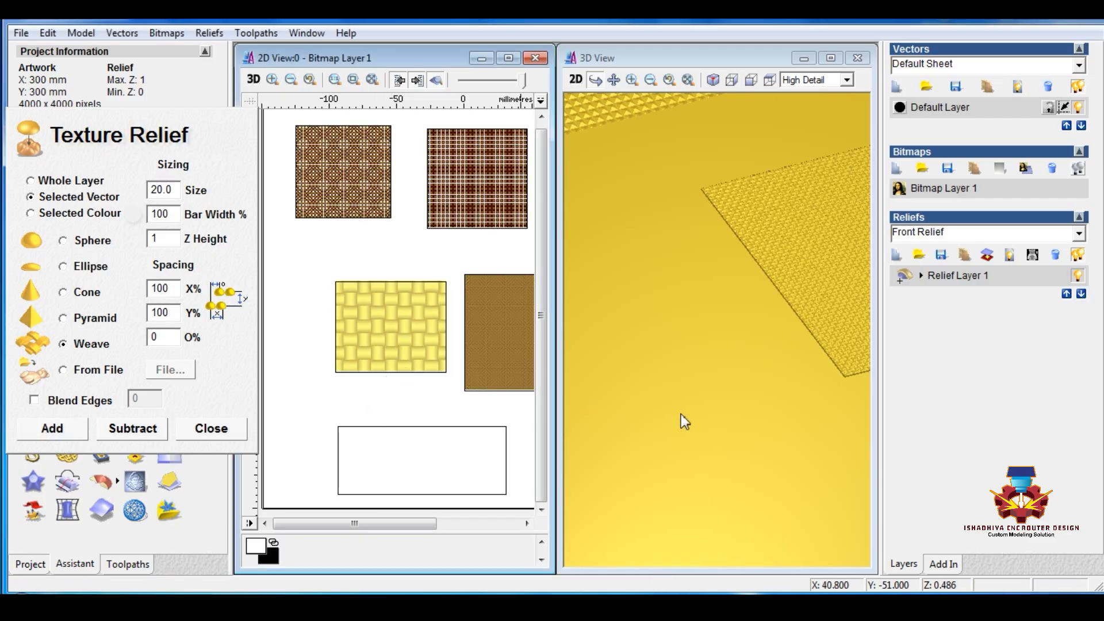
{"action": "middle_click_drag", "start_coordinate": [666, 409], "coordinate": [786, 386]}
{"action": "scroll", "coordinate": [761, 343], "scroll_direction": "up", "scroll_amount": 3}
{"action": "middle_click_drag", "start_coordinate": [761, 342], "coordinate": [689, 412]}
{"action": "scroll", "coordinate": [717, 352], "scroll_direction": "up", "scroll_amount": 3}
{"action": "middle_click_drag", "start_coordinate": [698, 543], "coordinate": [678, 506]}
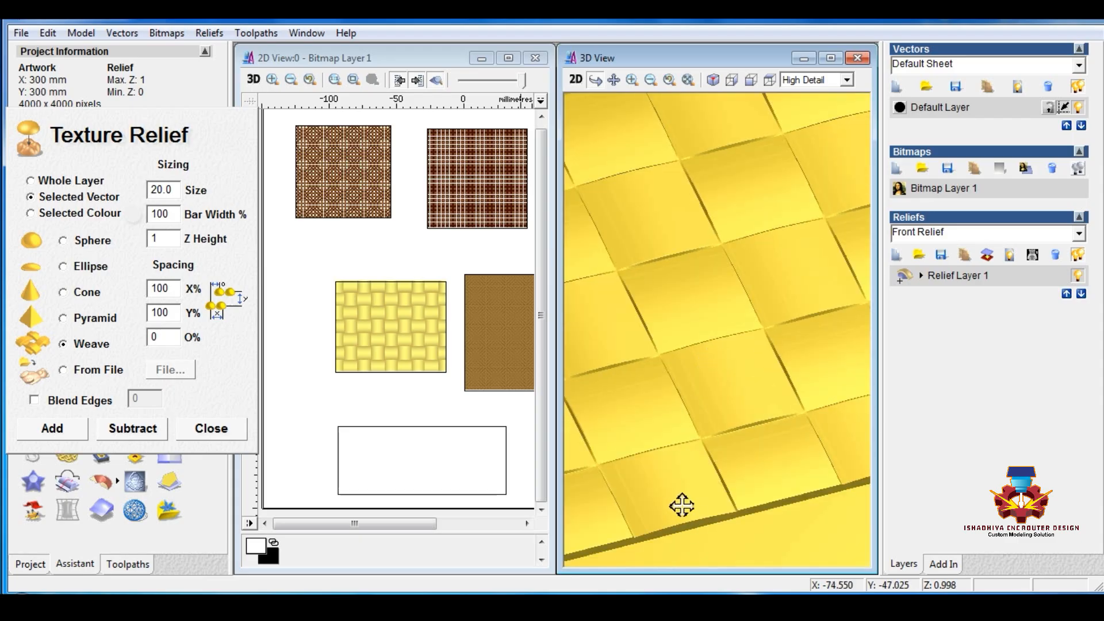
{"action": "left_click", "coordinate": [367, 403]}
{"action": "scroll", "coordinate": [401, 386], "scroll_direction": "up", "scroll_amount": 4}
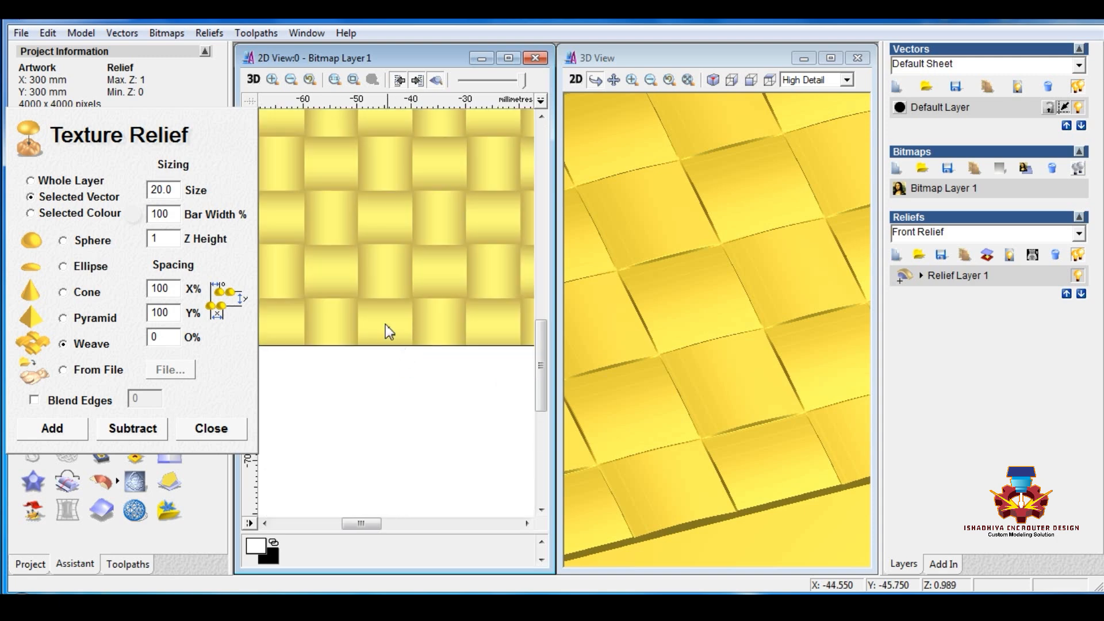
{"action": "scroll", "coordinate": [392, 352], "scroll_direction": "down", "scroll_amount": 2}
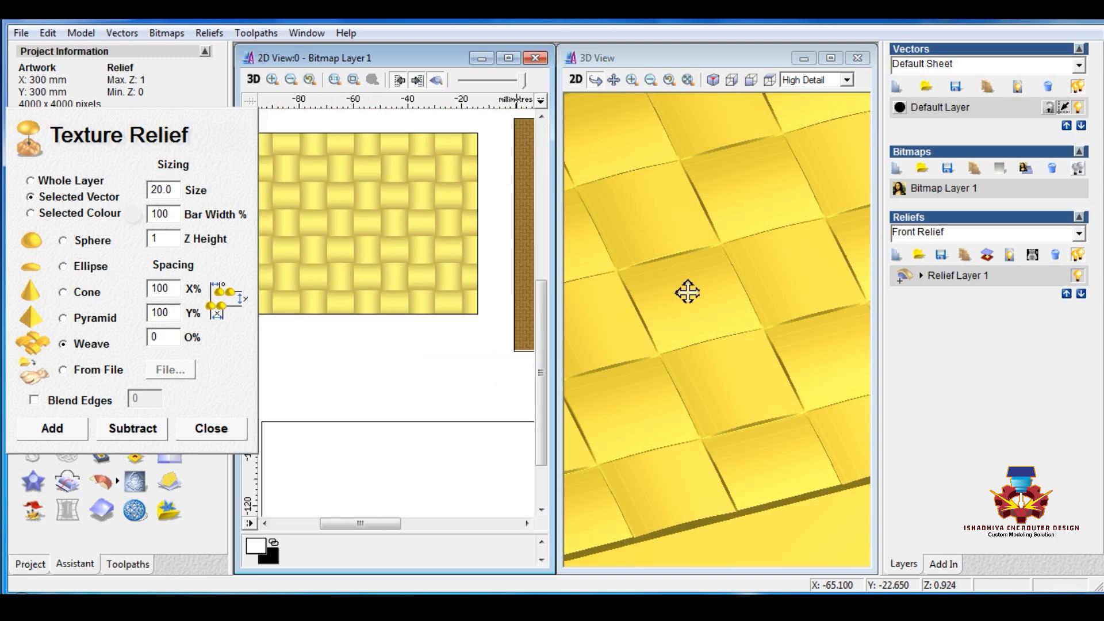
{"action": "left_click", "coordinate": [640, 330]}
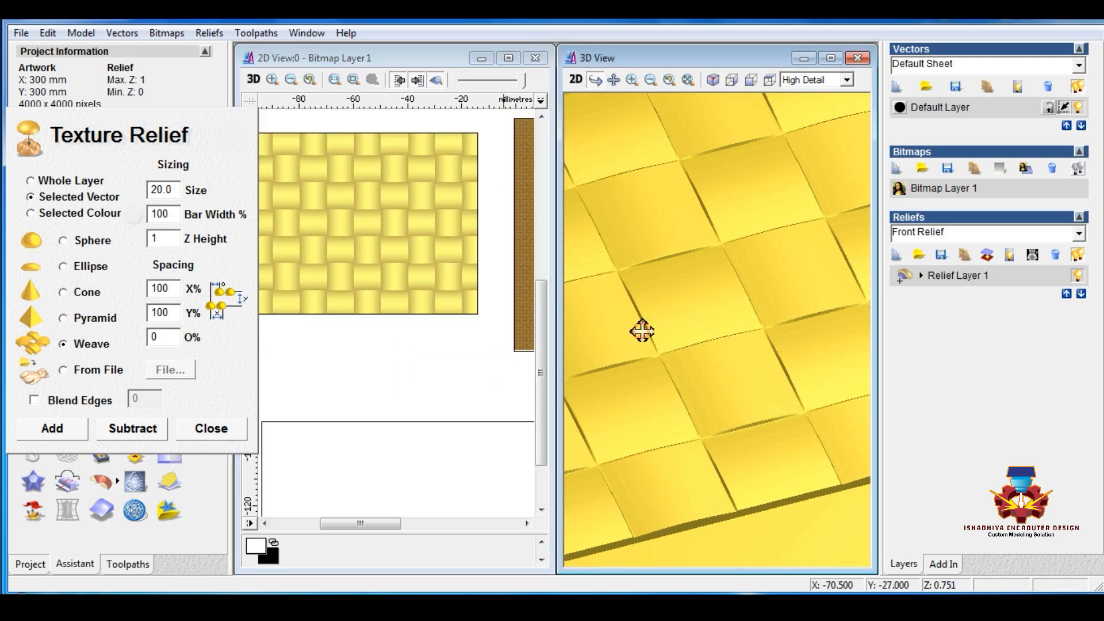
{"action": "scroll", "coordinate": [651, 335], "scroll_direction": "down", "scroll_amount": 5}
{"action": "scroll", "coordinate": [652, 333], "scroll_direction": "down", "scroll_amount": 5}
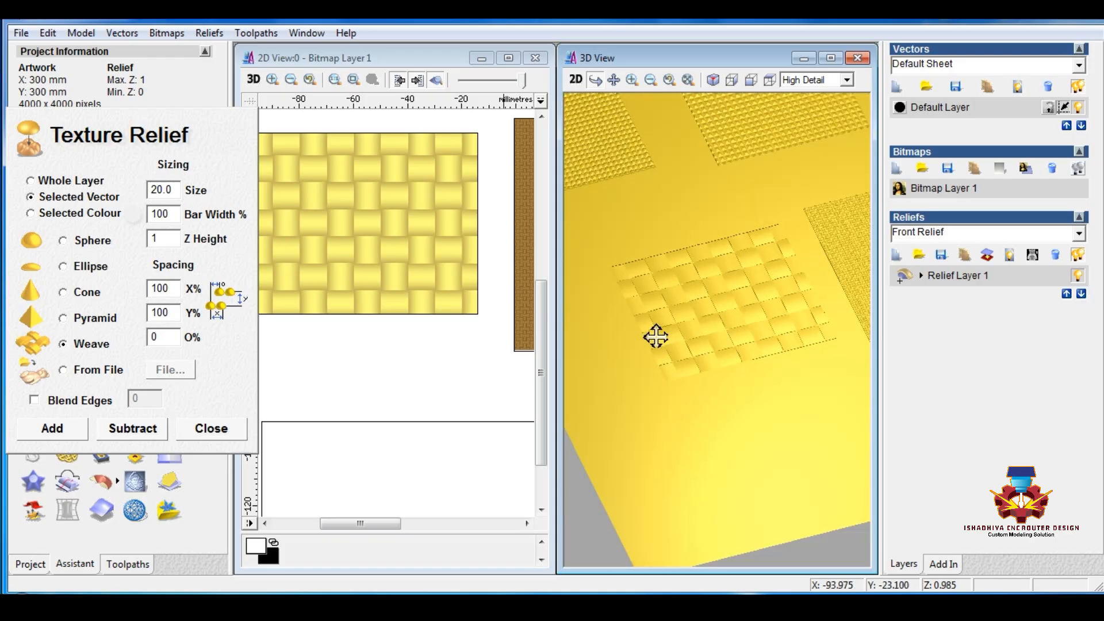
Select the empty bottom rectangle and move it up closer to the middle row.
{"action": "left_click", "coordinate": [327, 361]}
{"action": "scroll", "coordinate": [334, 368], "scroll_direction": "down", "scroll_amount": 3}
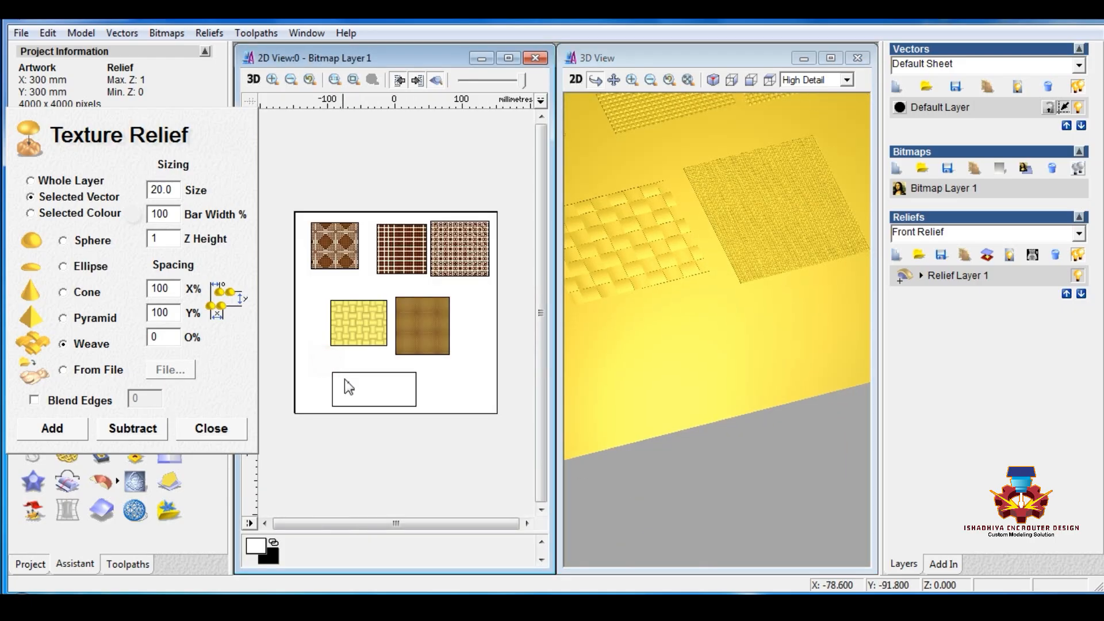
{"action": "scroll", "coordinate": [366, 377], "scroll_direction": "up", "scroll_amount": 2}
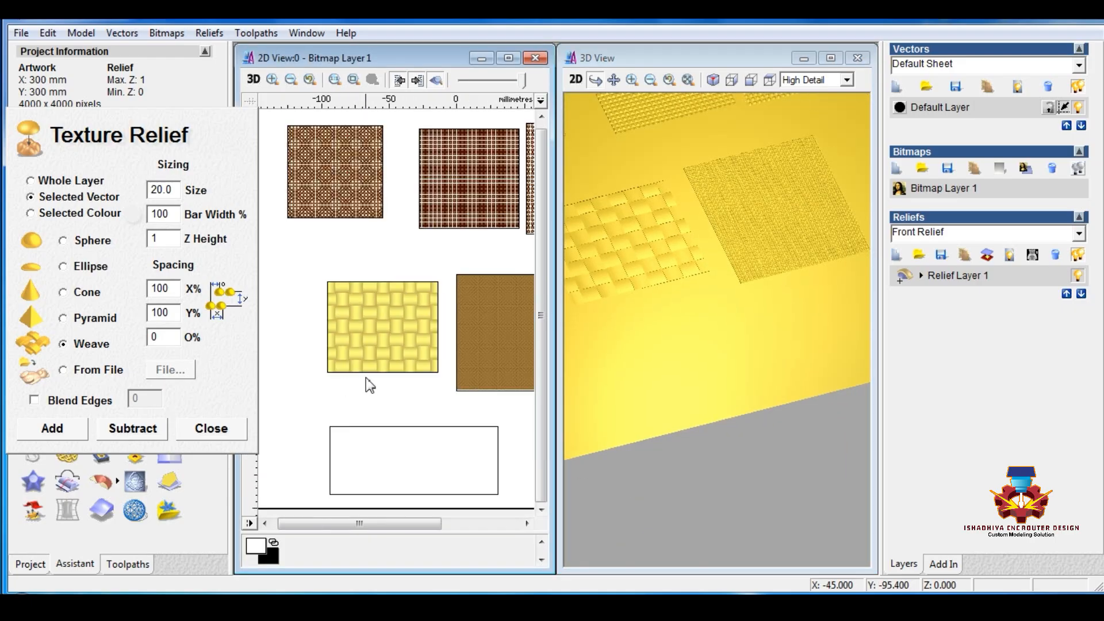
{"action": "left_click", "coordinate": [419, 427]}
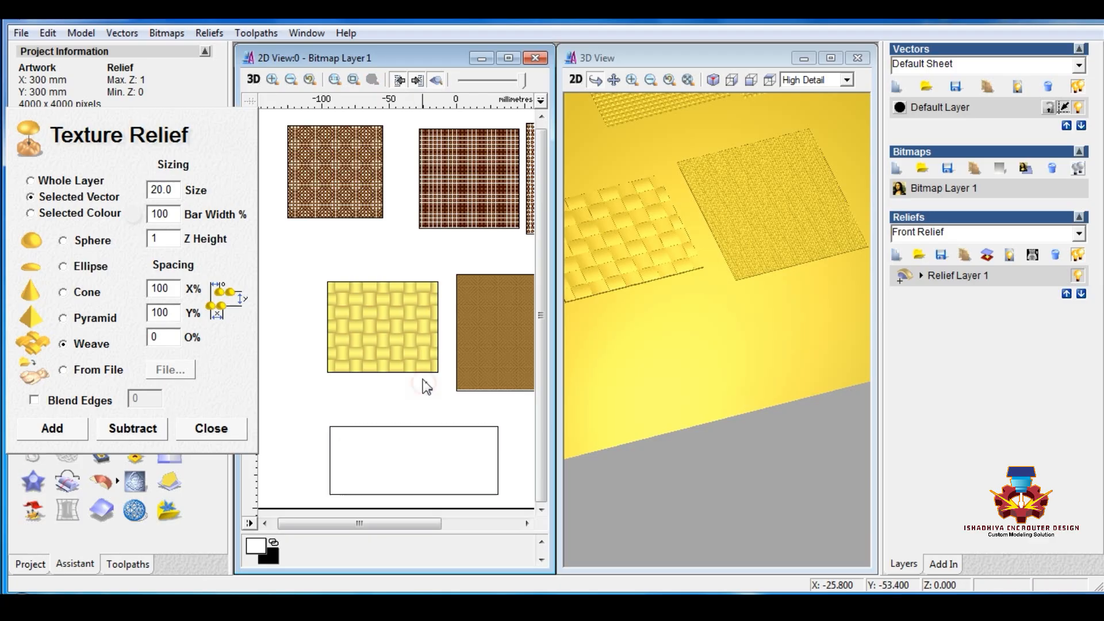
{"action": "scroll", "coordinate": [423, 382], "scroll_direction": "down", "scroll_amount": 2}
{"action": "scroll", "coordinate": [382, 374], "scroll_direction": "up", "scroll_amount": 2}
{"action": "scroll", "coordinate": [382, 375], "scroll_direction": "down", "scroll_amount": 2}
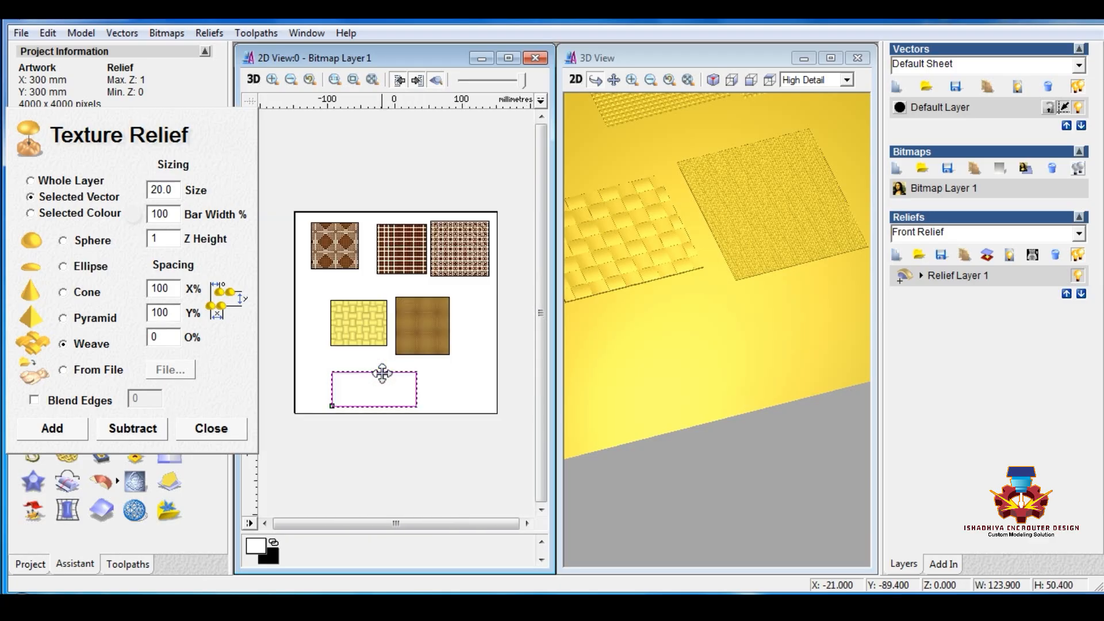
{"action": "mouse_move", "coordinate": [392, 374]}
{"action": "left_mouse_down"}
{"action": "mouse_move", "coordinate": [399, 343]}
{"action": "mouse_move", "coordinate": [389, 361]}
{"action": "left_mouse_up"}
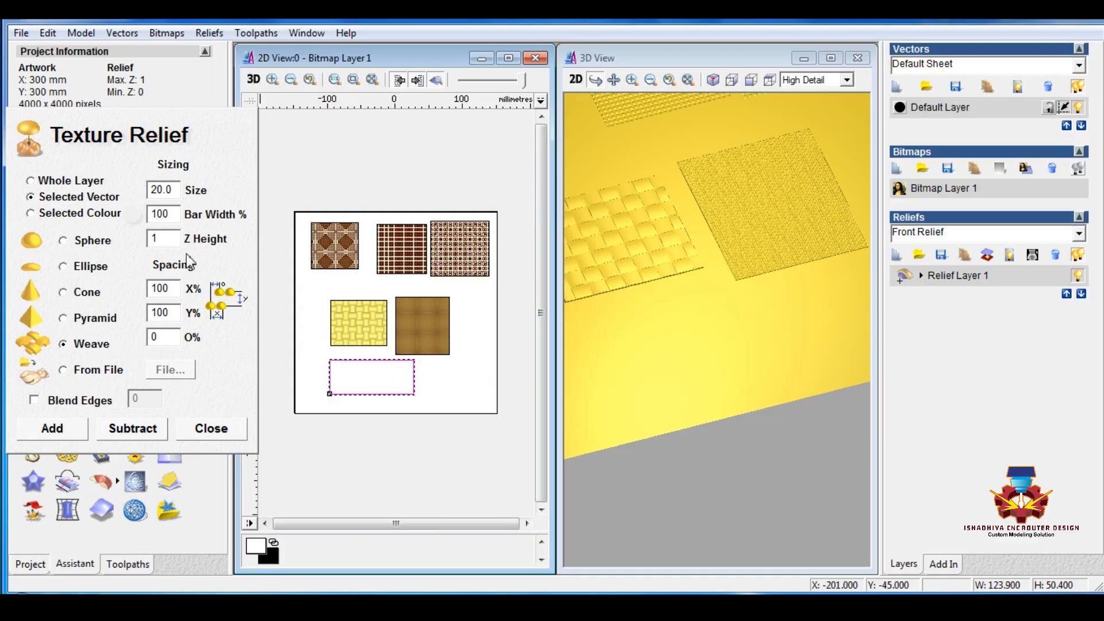
Stretch the bottom rectangle with the Transform tool to about 180 mm wide and 79 mm high.
{"action": "left_click_drag", "start_coordinate": [223, 130], "coordinate": [679, 62]}
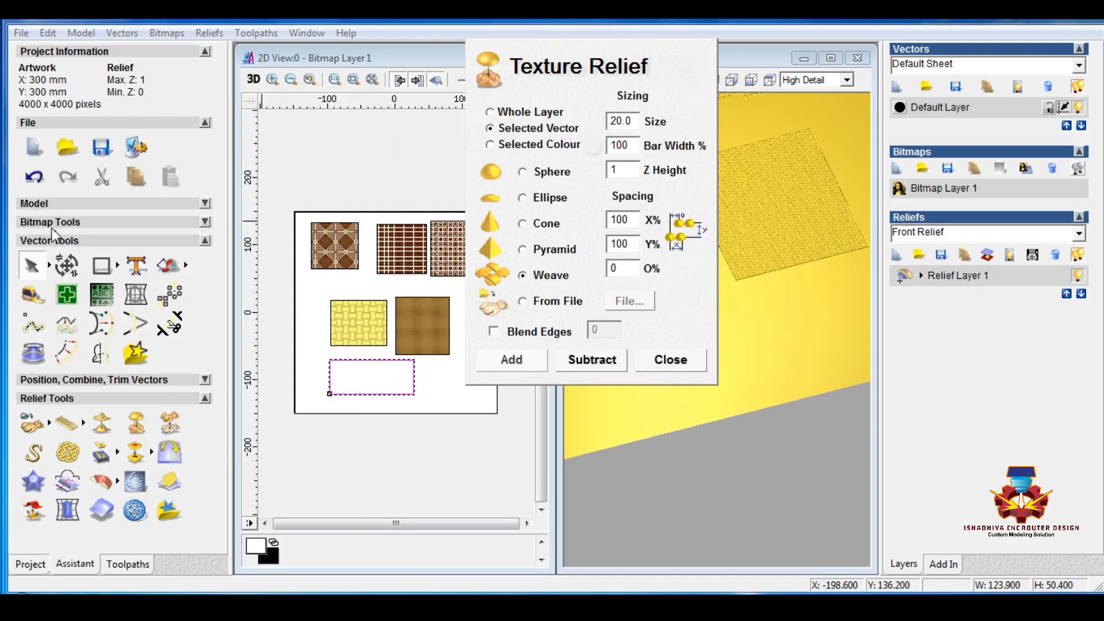
{"action": "left_click", "coordinate": [66, 265]}
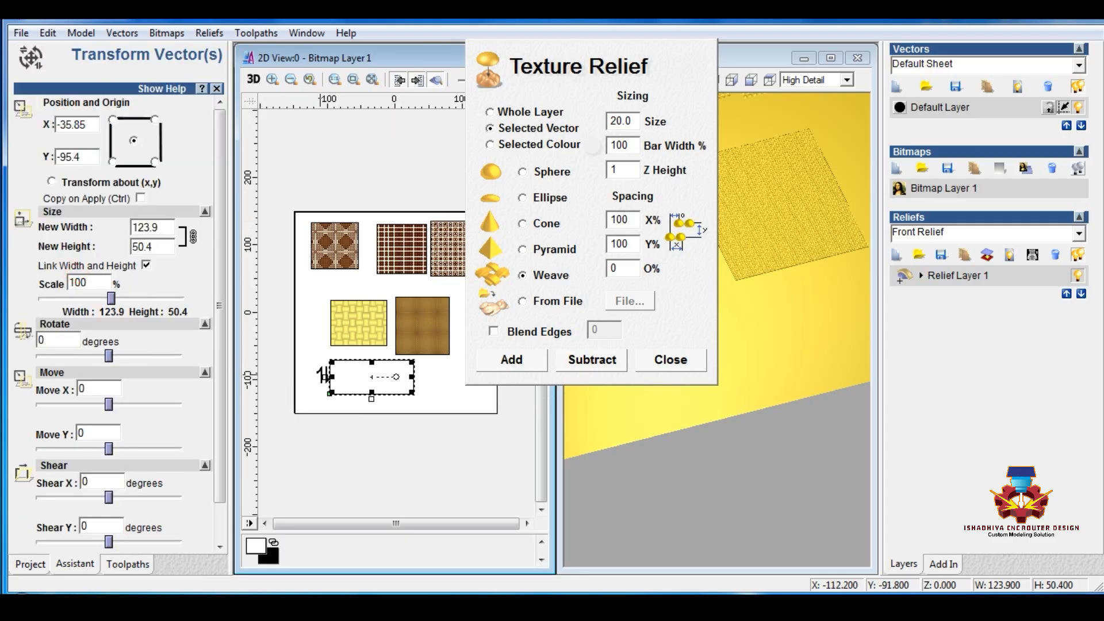
{"action": "left_click_drag", "start_coordinate": [330, 378], "coordinate": [298, 377]}
{"action": "mouse_move", "coordinate": [413, 376]}
{"action": "left_mouse_down"}
{"action": "mouse_move", "coordinate": [477, 383]}
{"action": "mouse_move", "coordinate": [418, 377]}
{"action": "left_mouse_up"}
{"action": "left_click_drag", "start_coordinate": [357, 394], "coordinate": [358, 414]}
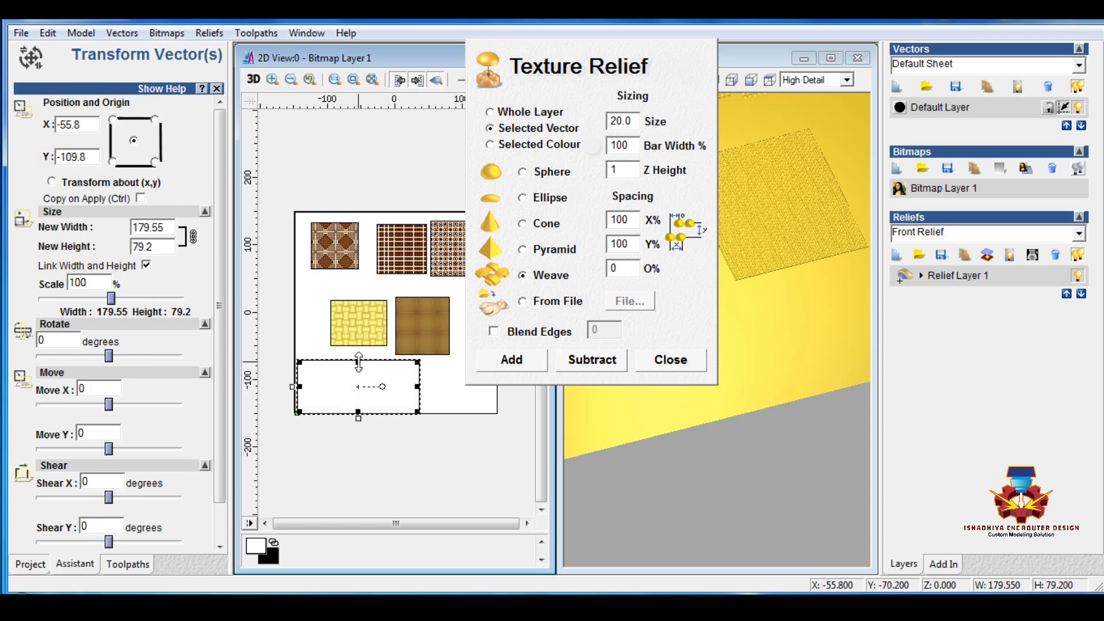
Create a new relief layer and select the outer border rectangle as the texture's target vector.
{"action": "left_click", "coordinate": [896, 255]}
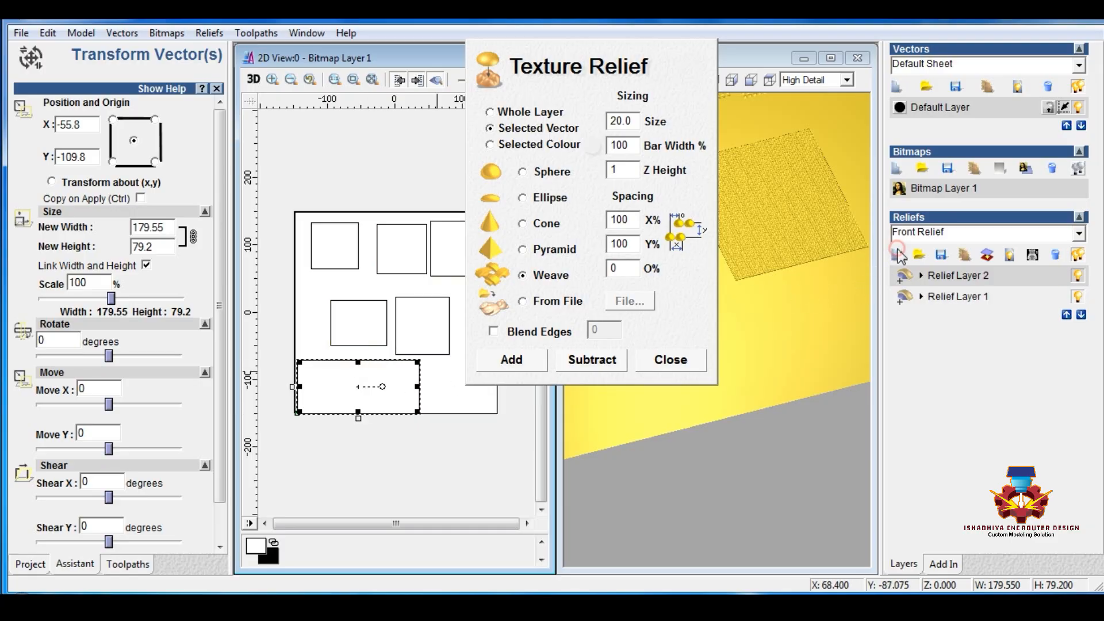
{"action": "left_click", "coordinate": [347, 190]}
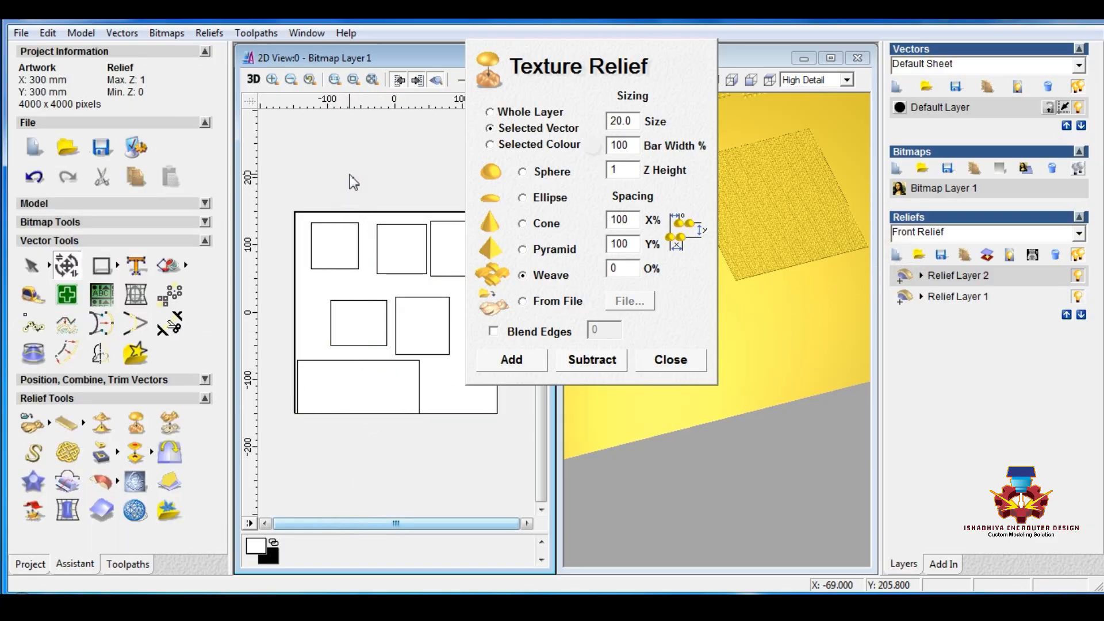
{"action": "left_click", "coordinate": [295, 263]}
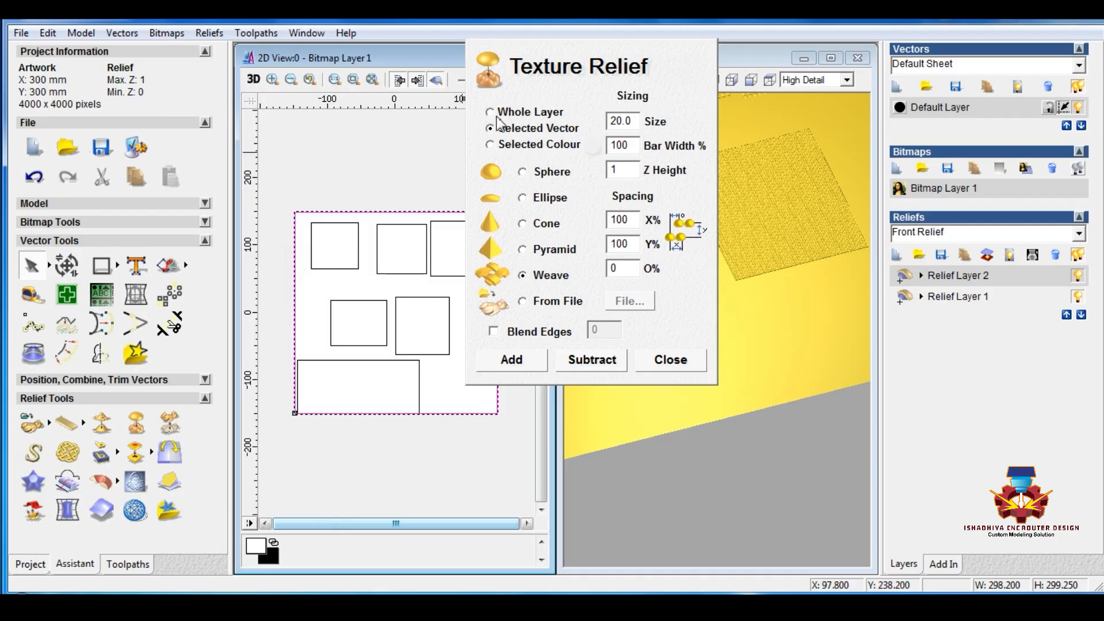
Set the texture source to From File and load the "wood Texchar" JPG image from the desktop, showing all file types.
{"action": "left_click", "coordinate": [523, 303]}
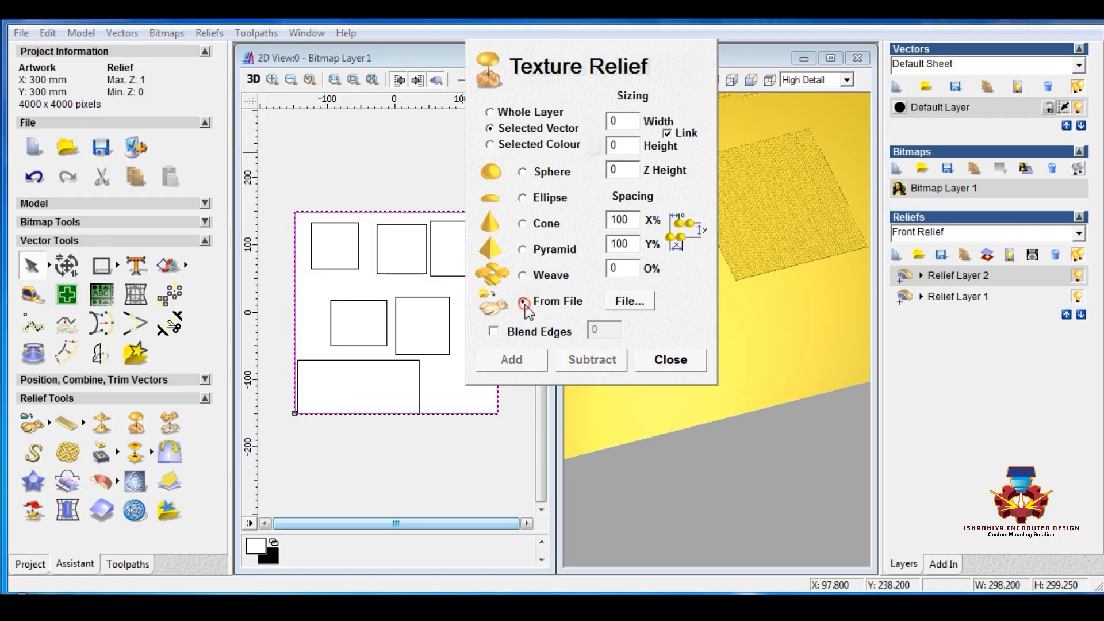
{"action": "left_click", "coordinate": [626, 302]}
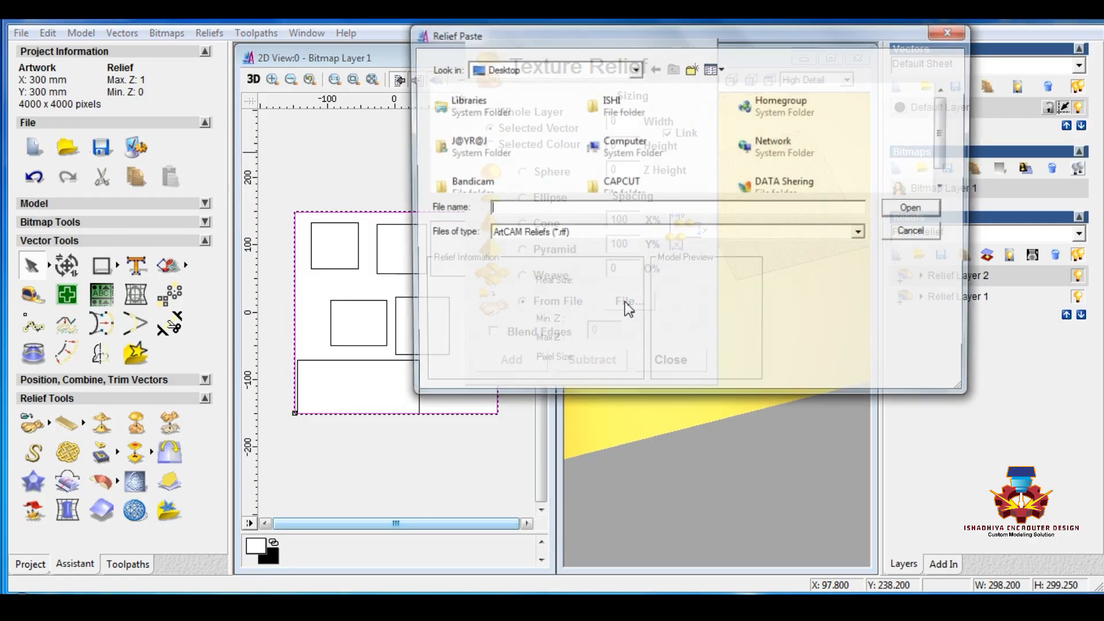
{"action": "left_click_drag", "start_coordinate": [946, 121], "coordinate": [951, 175]}
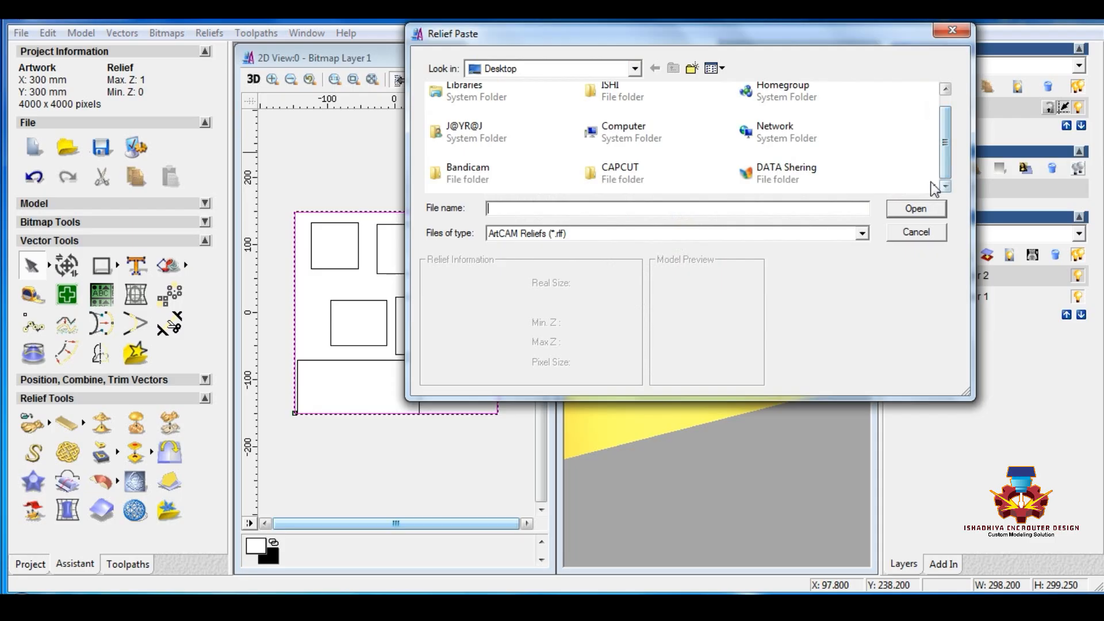
{"action": "left_click", "coordinate": [756, 238]}
{"action": "left_click", "coordinate": [497, 301]}
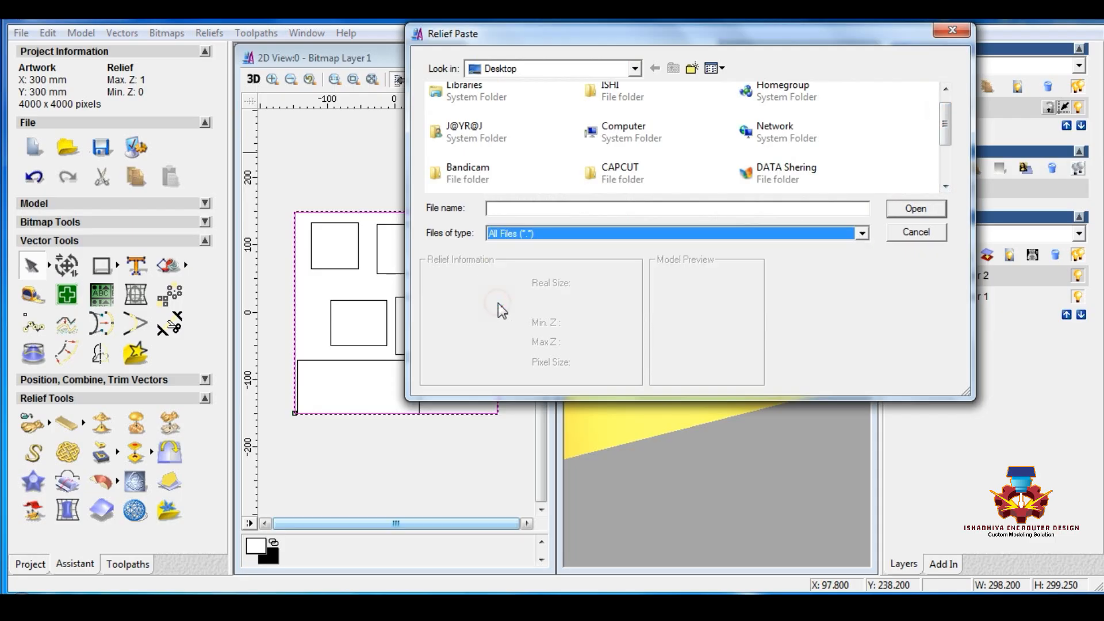
{"action": "left_click_drag", "start_coordinate": [944, 122], "coordinate": [946, 155]}
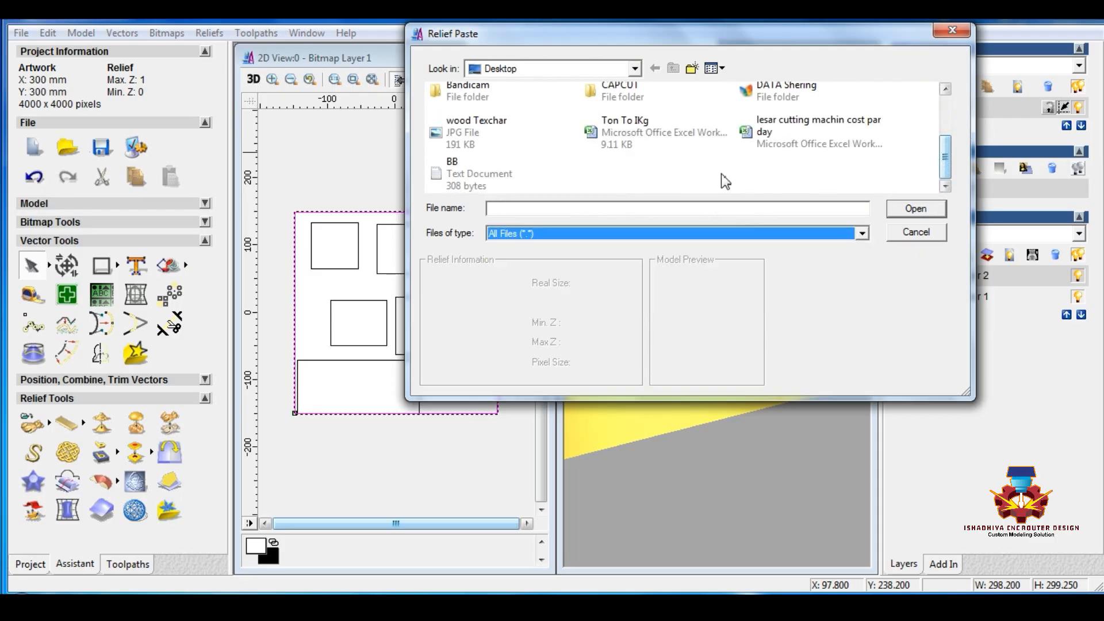
{"action": "left_click", "coordinate": [482, 126]}
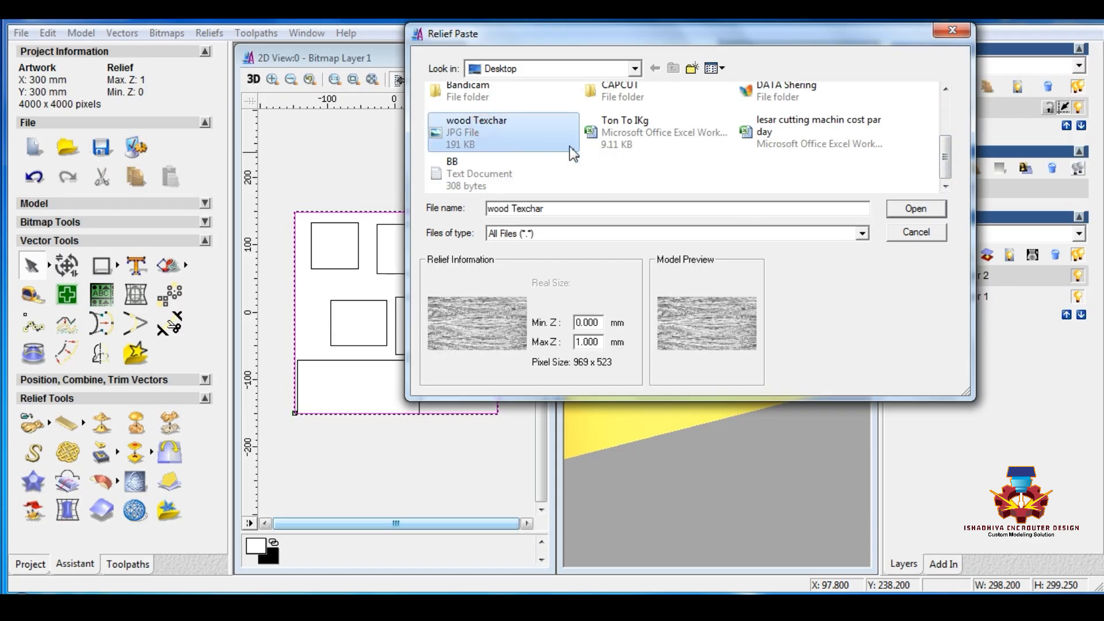
{"action": "left_click", "coordinate": [911, 208]}
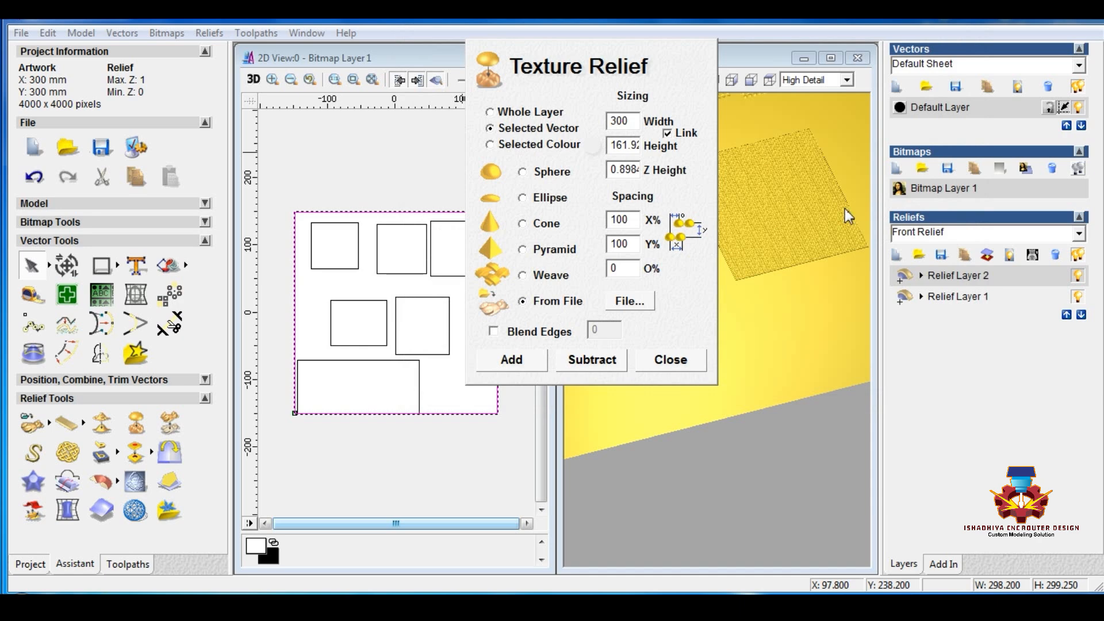
Hide Relief Layer 1 and add the wood texture inside the border with a Z height of 1, closing Texture Relief.
{"action": "left_click", "coordinate": [1078, 298]}
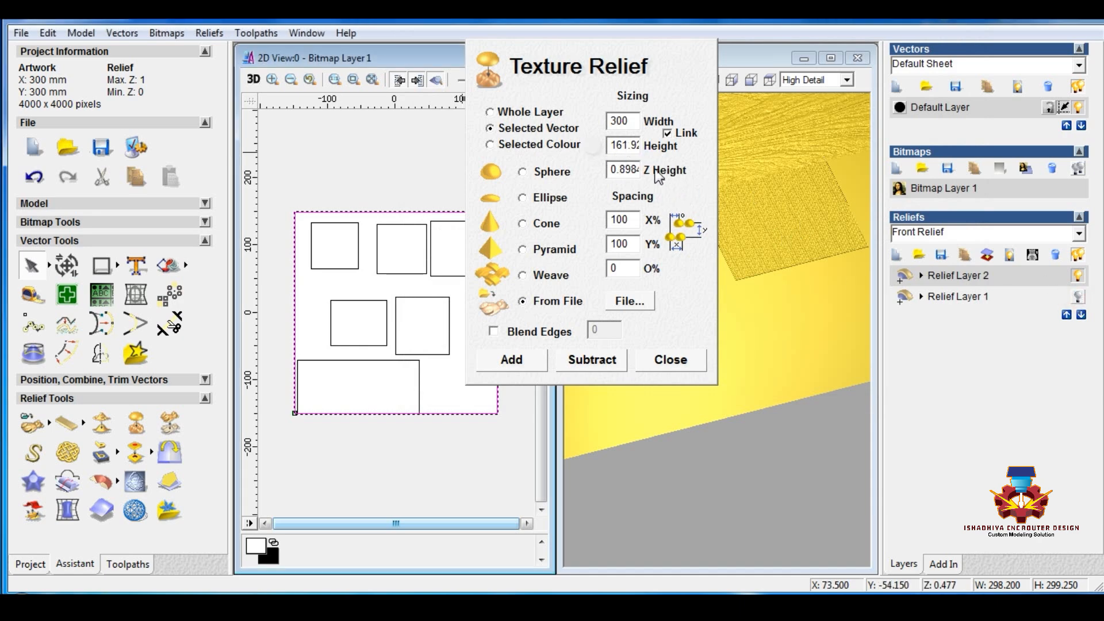
{"action": "double_click", "coordinate": [628, 146]}
{"action": "left_click_drag", "start_coordinate": [650, 66], "coordinate": [369, 63]}
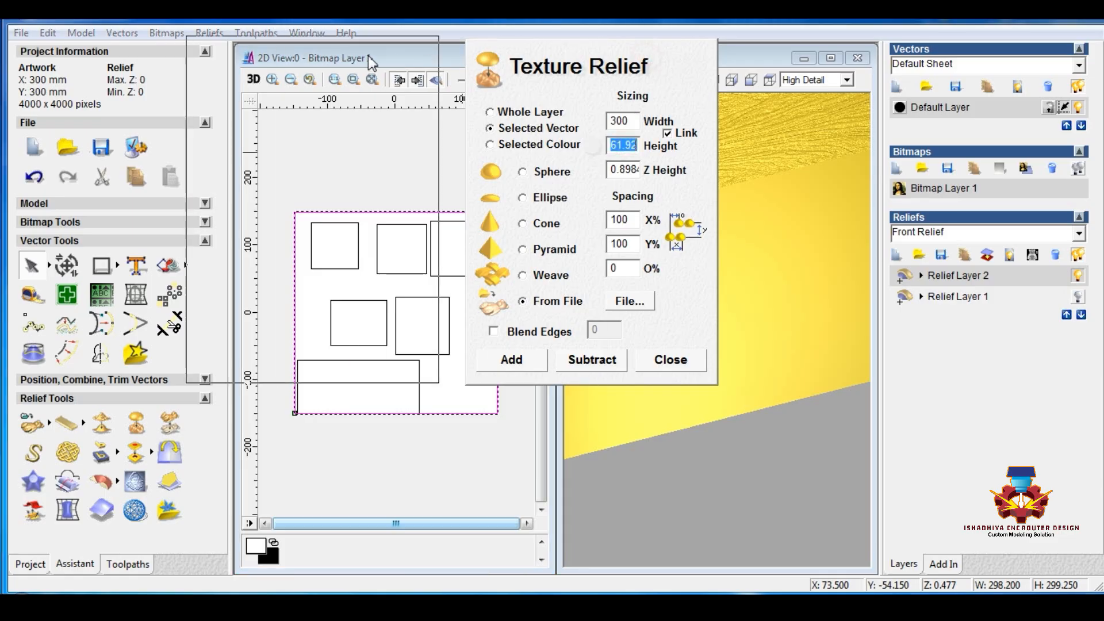
{"action": "double_click", "coordinate": [347, 167]}
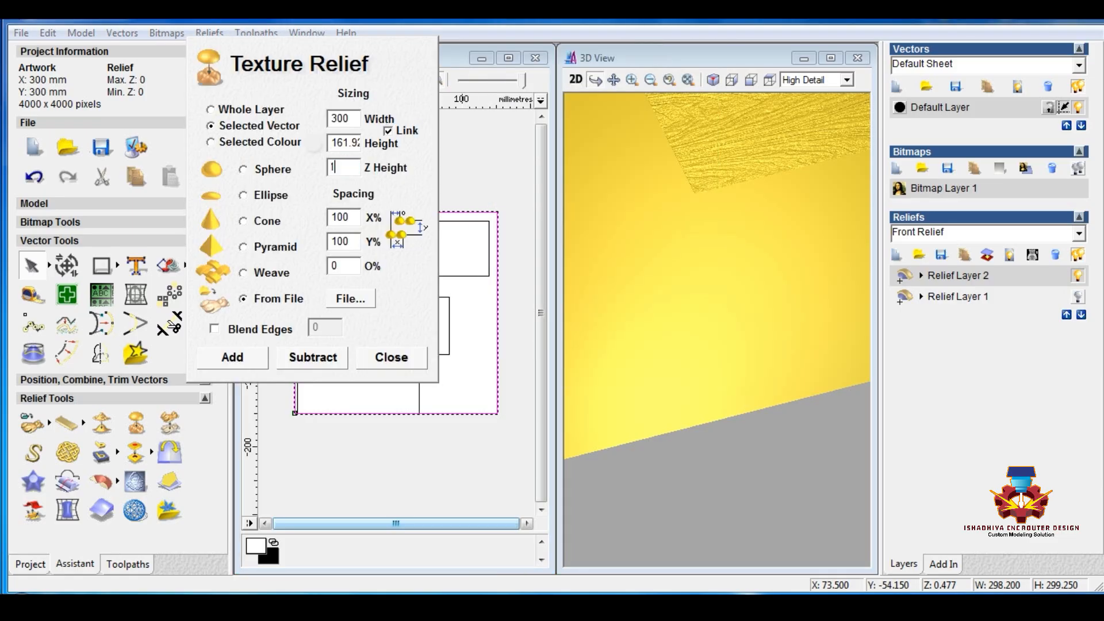
{"action": "left_click", "coordinate": [251, 359]}
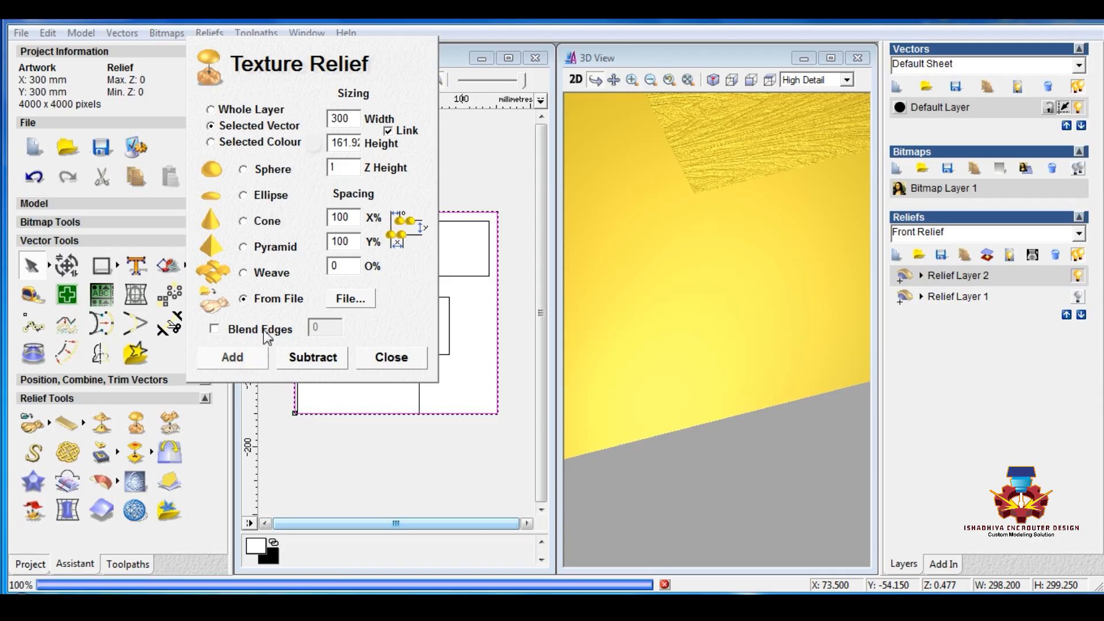
{"action": "left_click", "coordinate": [391, 357]}
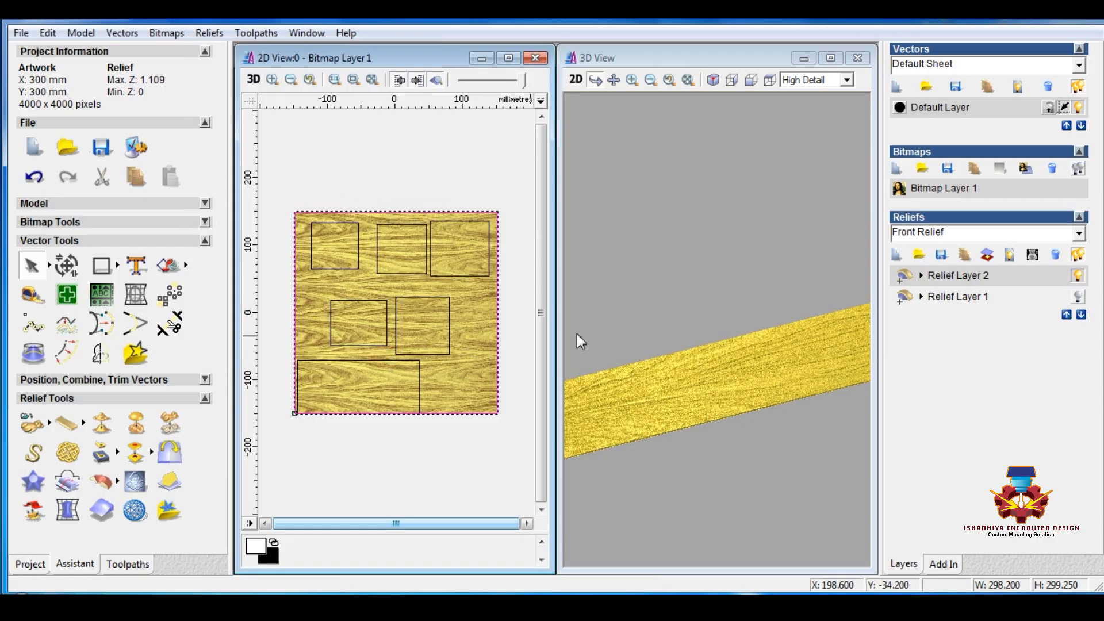
Examine the wood grain relief up close and from several angles in the 3D view.
{"action": "left_click_drag", "start_coordinate": [722, 328], "coordinate": [638, 295]}
{"action": "scroll", "coordinate": [706, 313], "scroll_direction": "down", "scroll_amount": 3}
{"action": "scroll", "coordinate": [728, 308], "scroll_direction": "up", "scroll_amount": 4}
{"action": "scroll", "coordinate": [726, 335], "scroll_direction": "up", "scroll_amount": 3}
{"action": "middle_click_drag", "start_coordinate": [734, 303], "coordinate": [676, 322]}
{"action": "mouse_move", "coordinate": [676, 322]}
{"action": "left_mouse_down"}
{"action": "mouse_move", "coordinate": [697, 308]}
{"action": "mouse_move", "coordinate": [686, 314]}
{"action": "left_mouse_up"}
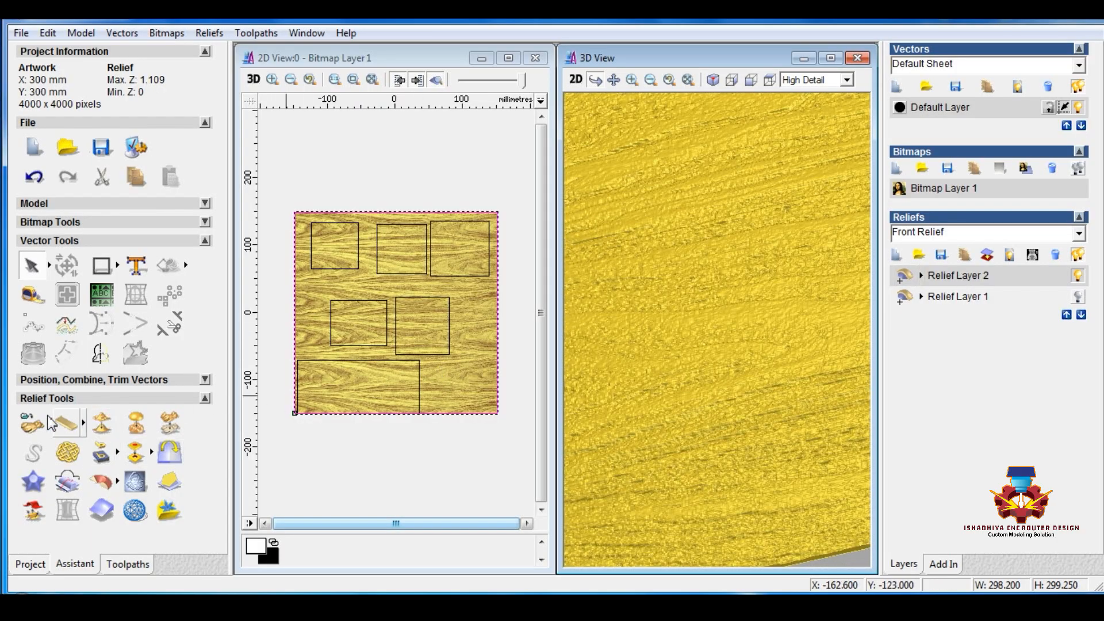
Smooth the whole wood relief layer with one smoothing pass.
{"action": "left_click", "coordinate": [99, 427]}
{"action": "left_click", "coordinate": [521, 405]}
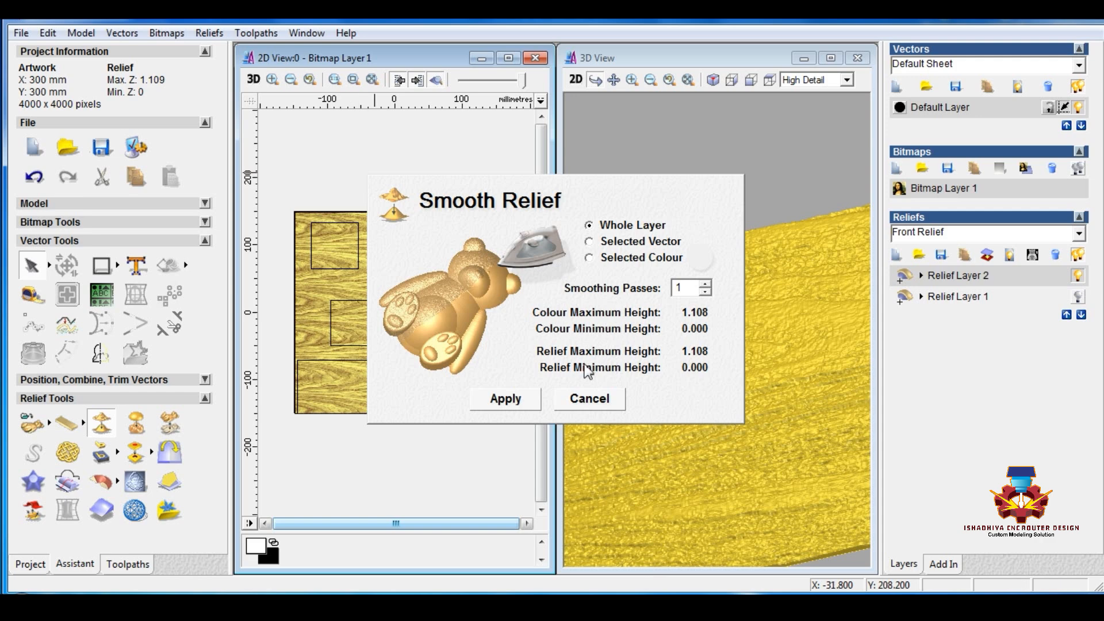
{"action": "left_click", "coordinate": [597, 402]}
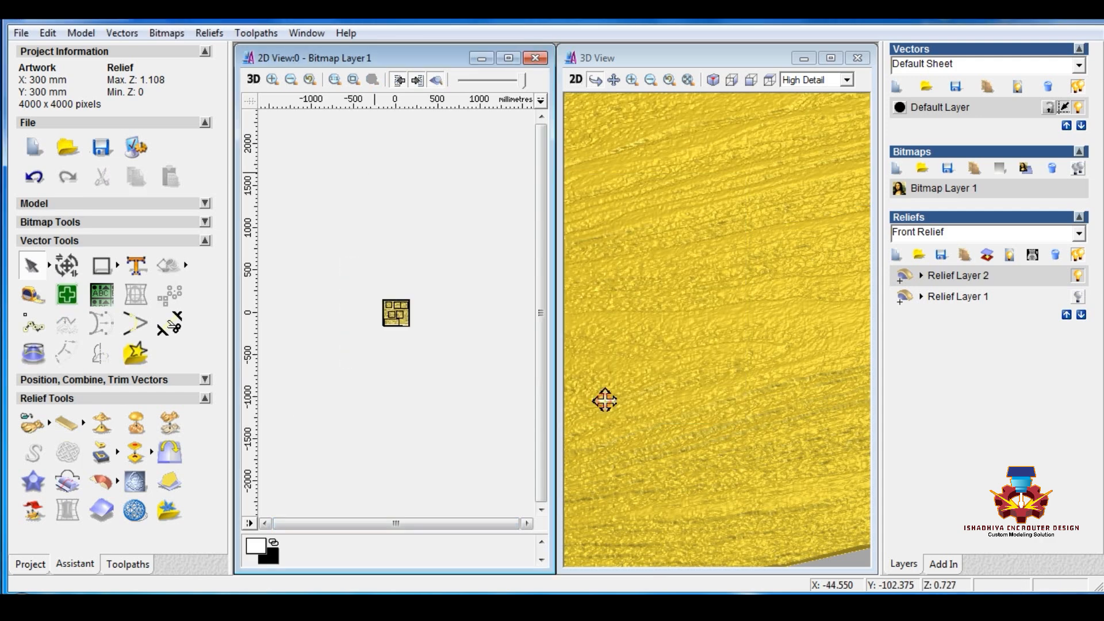
Hide the Default Layer vectors and inspect the wood relief in the maximized 3D view, ending in the 2D view.
{"action": "scroll", "coordinate": [400, 323], "scroll_direction": "up", "scroll_amount": 4}
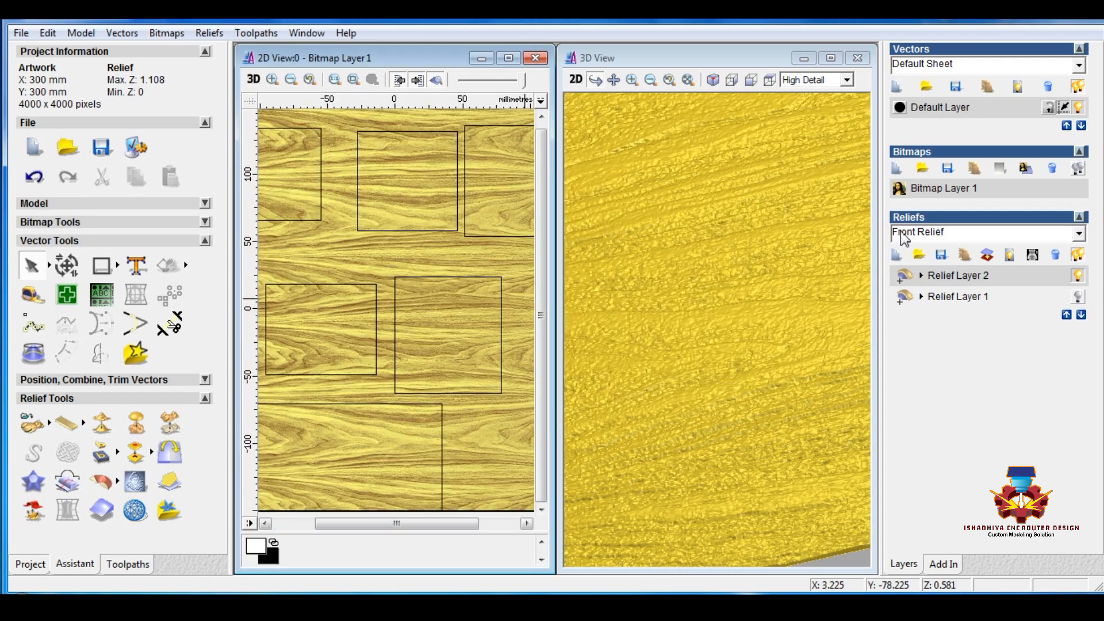
{"action": "left_click", "coordinate": [1079, 108]}
{"action": "left_click", "coordinate": [830, 58]}
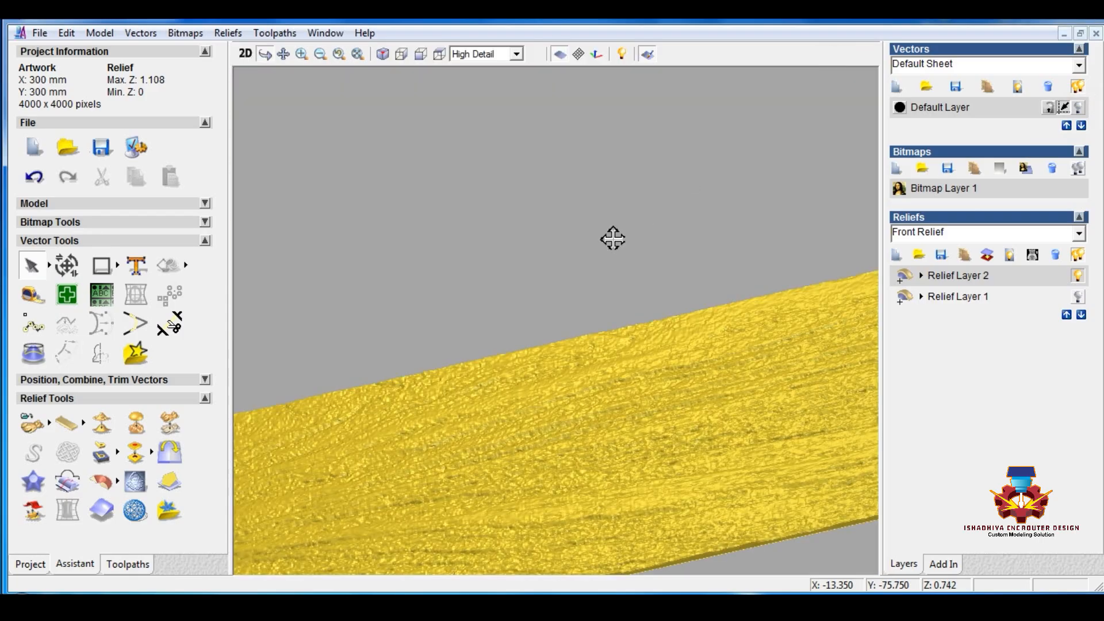
{"action": "left_click_drag", "start_coordinate": [613, 238], "coordinate": [229, 89]}
{"action": "left_click", "coordinate": [245, 54]}
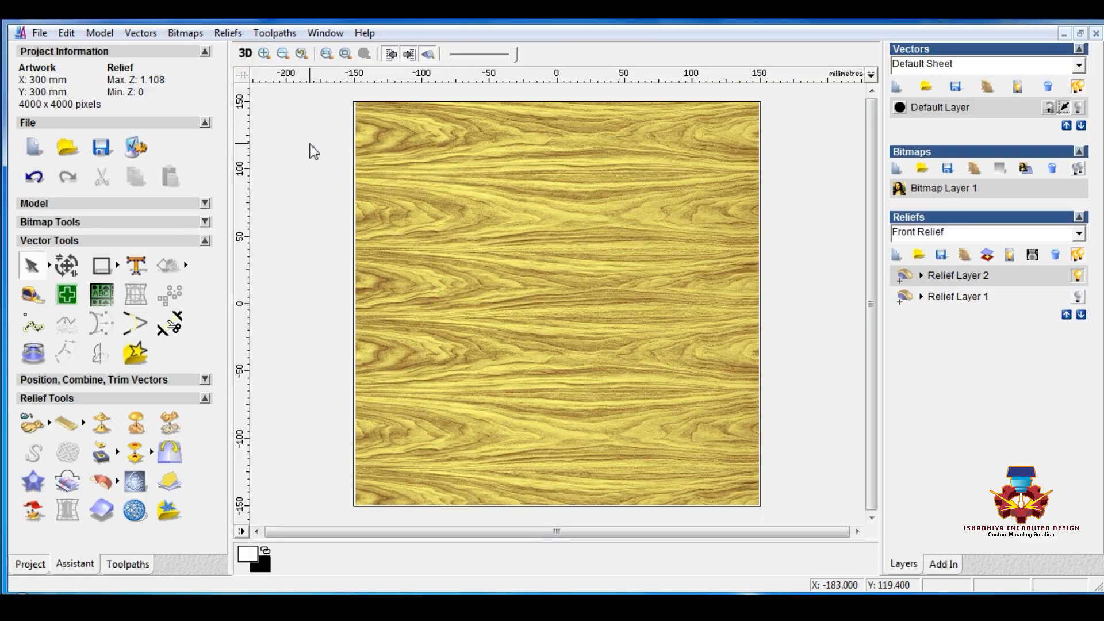
Draw a rectangle about 289.8 by 291 mm just inside the edges of the wood relief.
{"action": "left_click", "coordinate": [101, 265]}
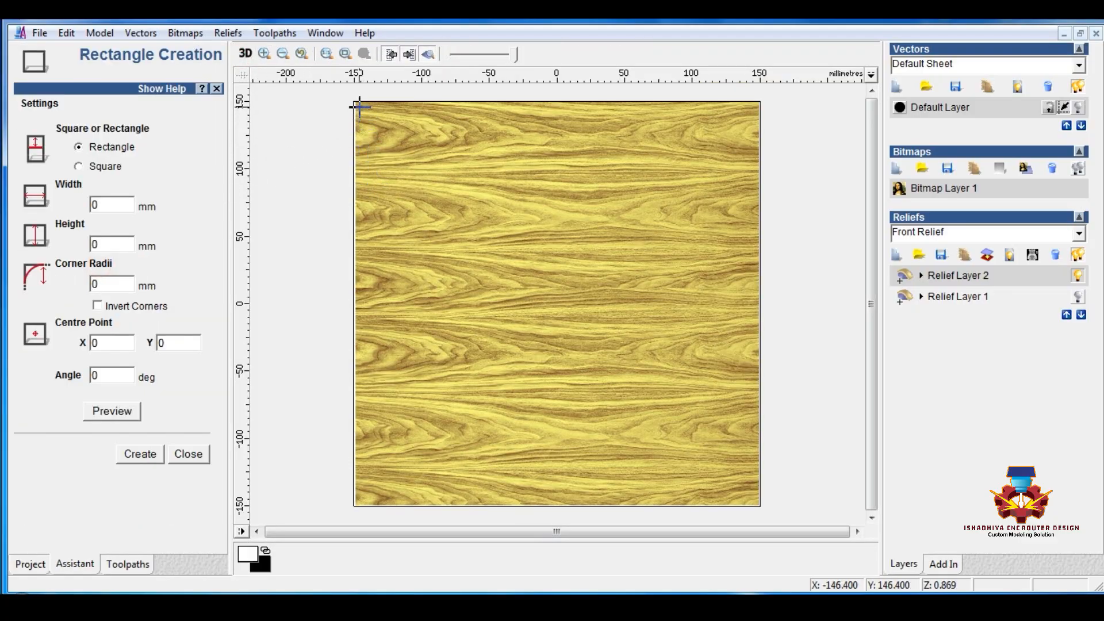
{"action": "left_click_drag", "start_coordinate": [357, 103], "coordinate": [751, 500]}
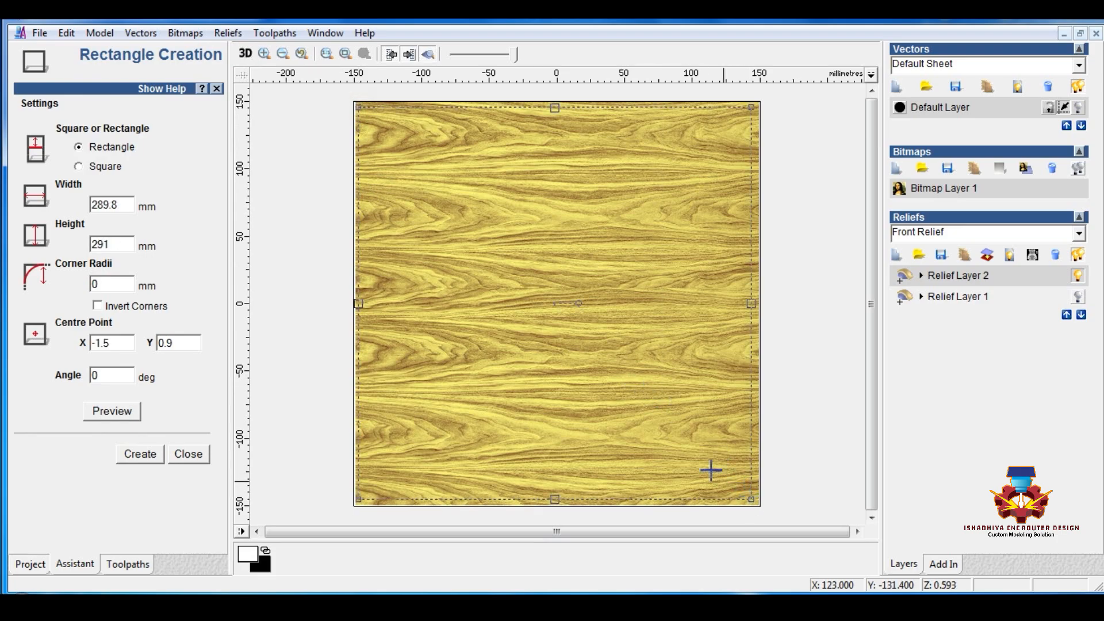
{"action": "left_click", "coordinate": [140, 454]}
{"action": "left_click", "coordinate": [189, 454]}
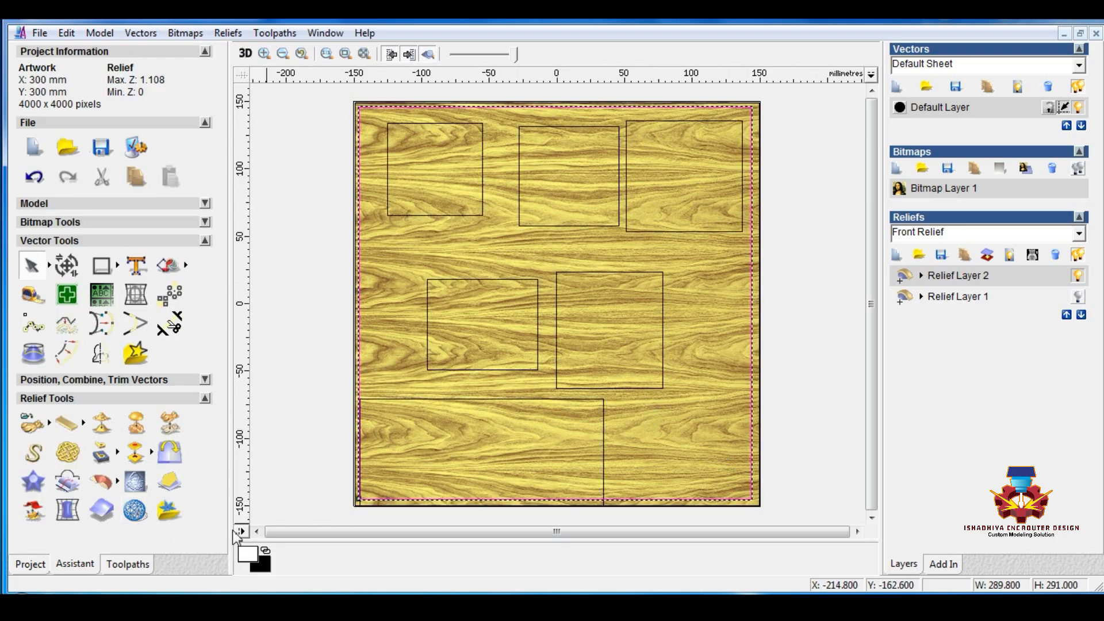
Set up a Machine Relief toolpath limited to the selected rectangle vector and assign the Ball Nose 1.5 mm tool.
{"action": "left_click", "coordinate": [128, 565]}
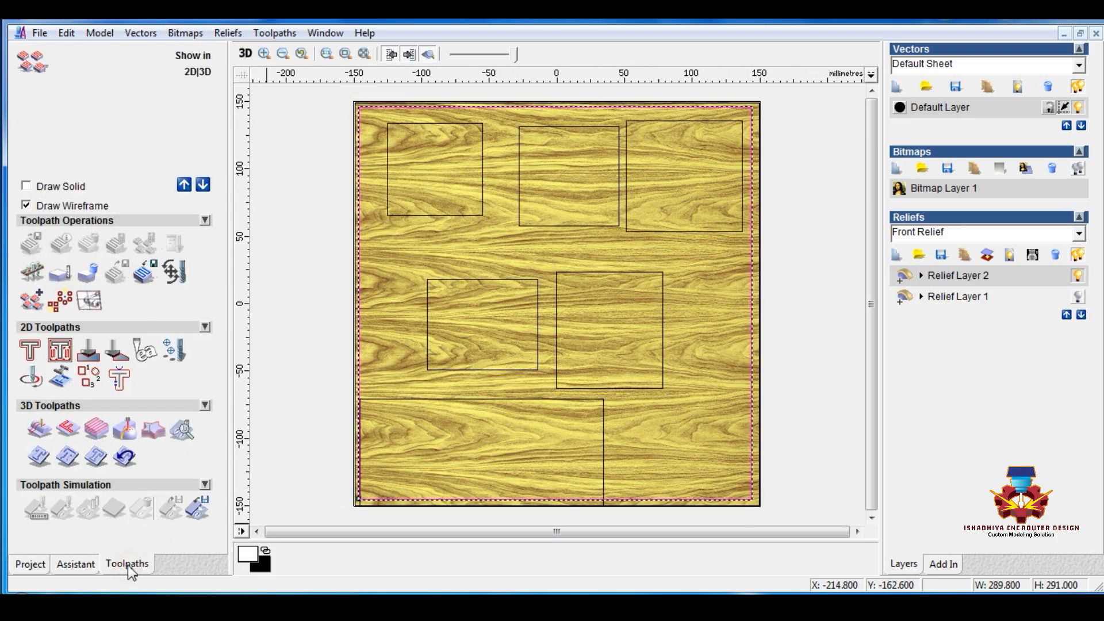
{"action": "left_click", "coordinate": [39, 429]}
{"action": "left_click", "coordinate": [54, 149]}
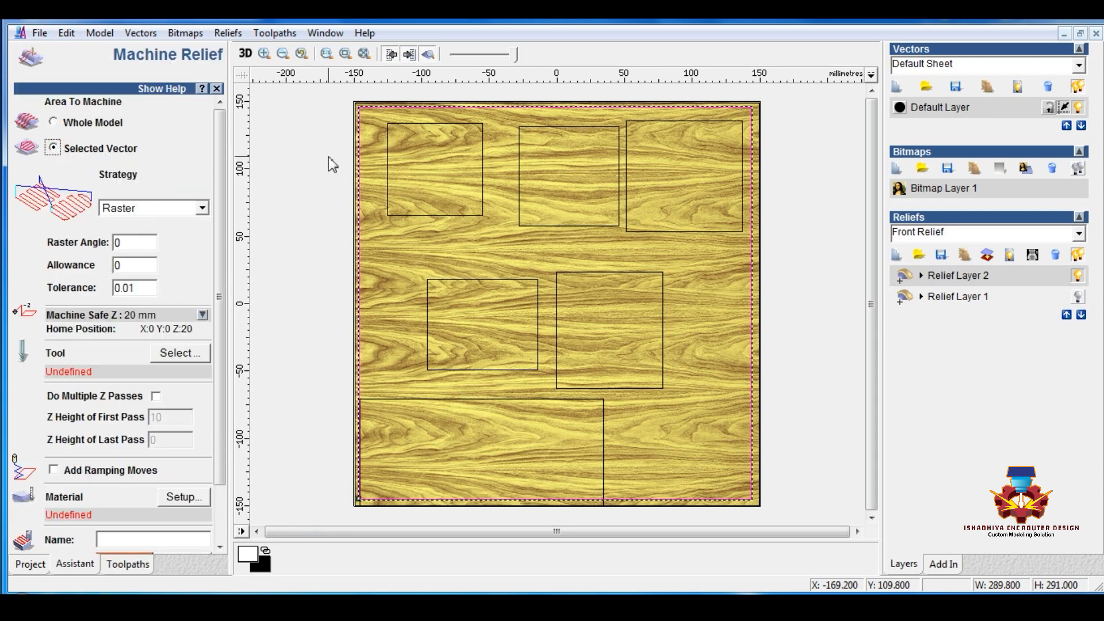
{"action": "scroll", "coordinate": [218, 460], "scroll_direction": "down", "scroll_amount": 1}
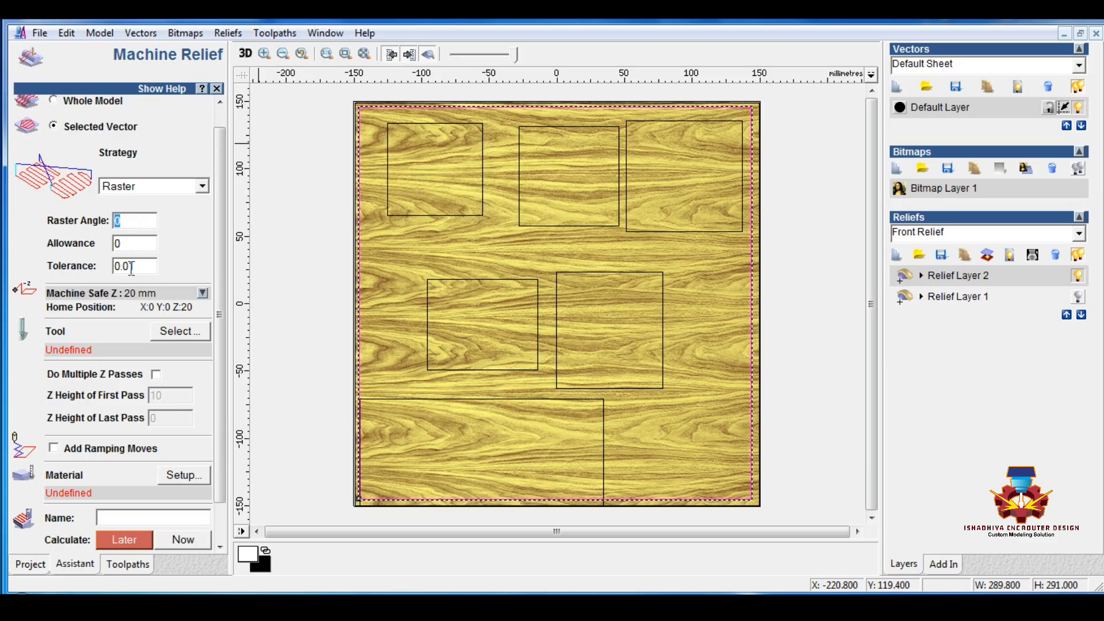
{"action": "left_click", "coordinate": [177, 332]}
{"action": "left_click_drag", "start_coordinate": [516, 260], "coordinate": [519, 276]}
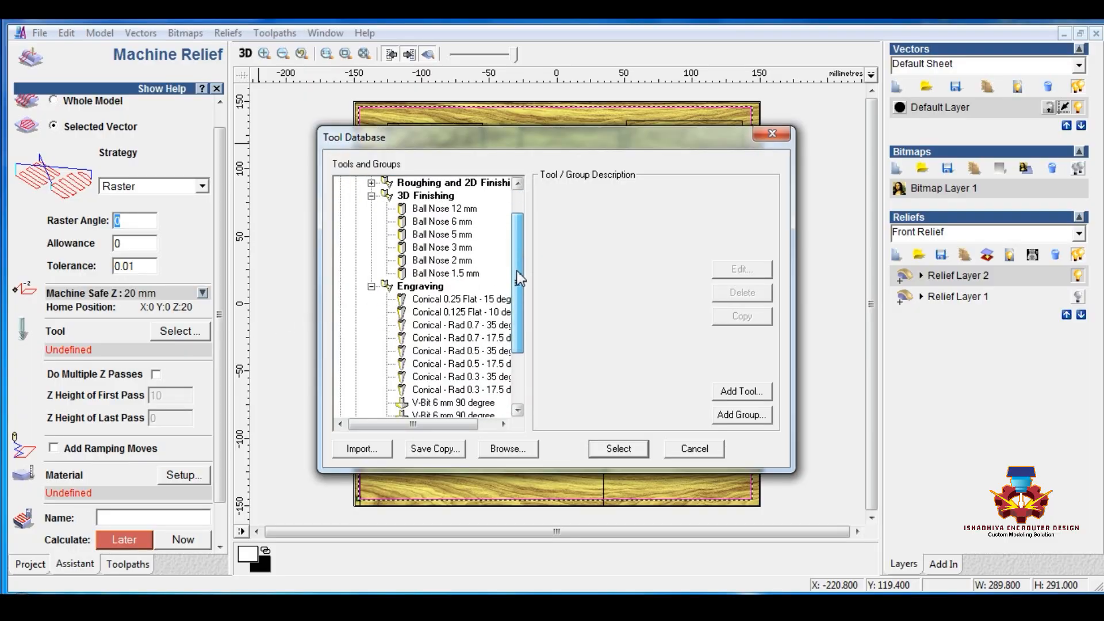
{"action": "left_click", "coordinate": [442, 274]}
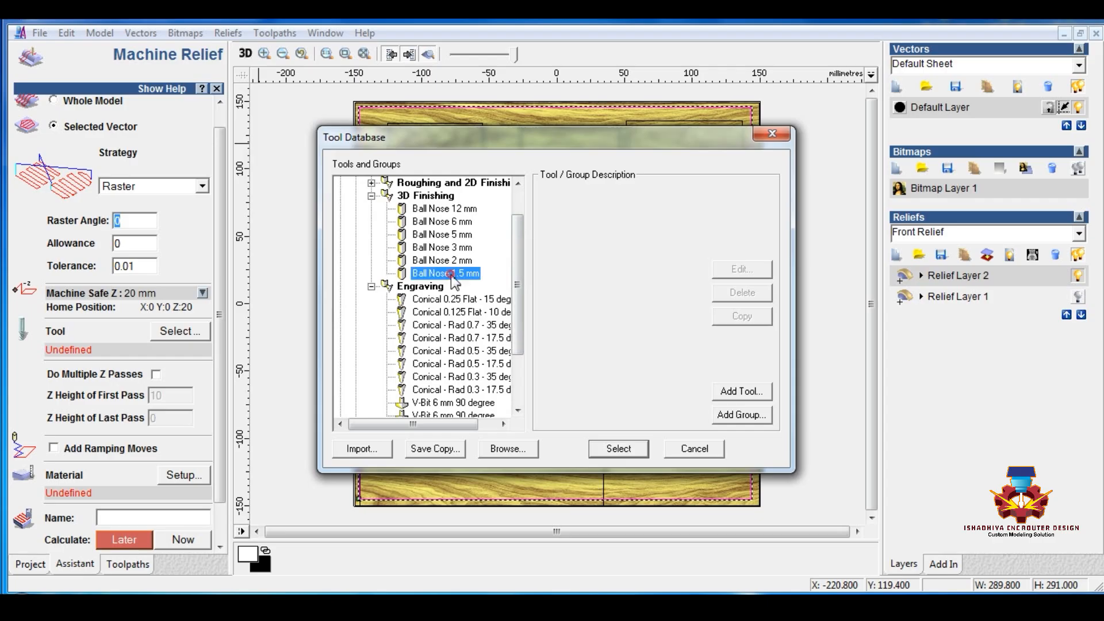
{"action": "left_click", "coordinate": [612, 450]}
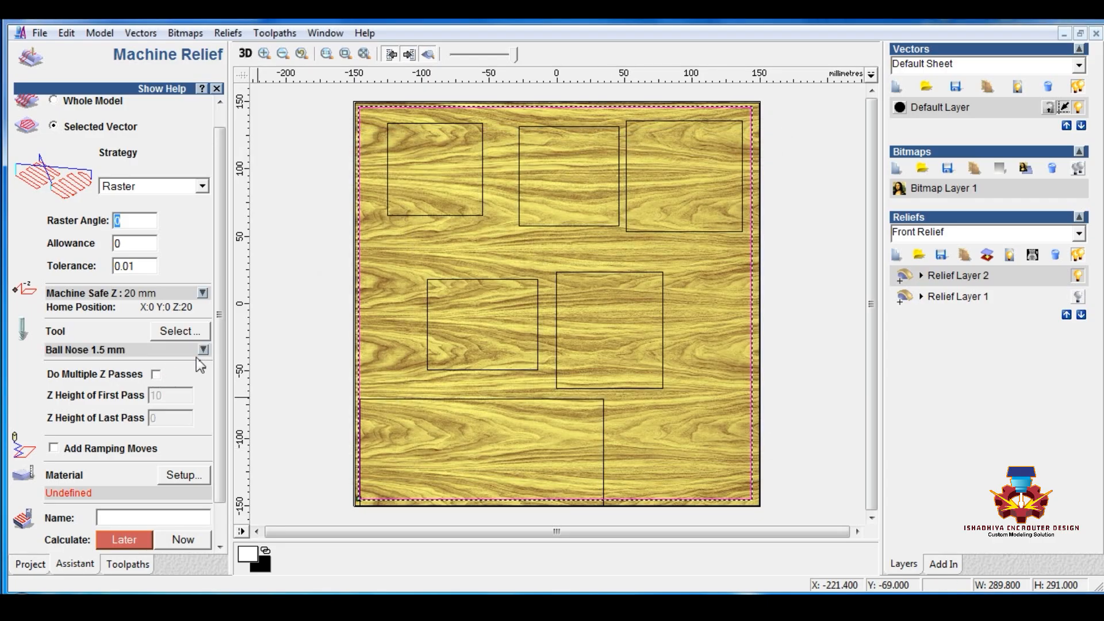
Set the tool's stepdown to 1 mm and define the material with a 25 mm thickness and 0 mm top offset.
{"action": "left_click", "coordinate": [203, 349]}
{"action": "scroll", "coordinate": [219, 361], "scroll_direction": "down", "scroll_amount": 5}
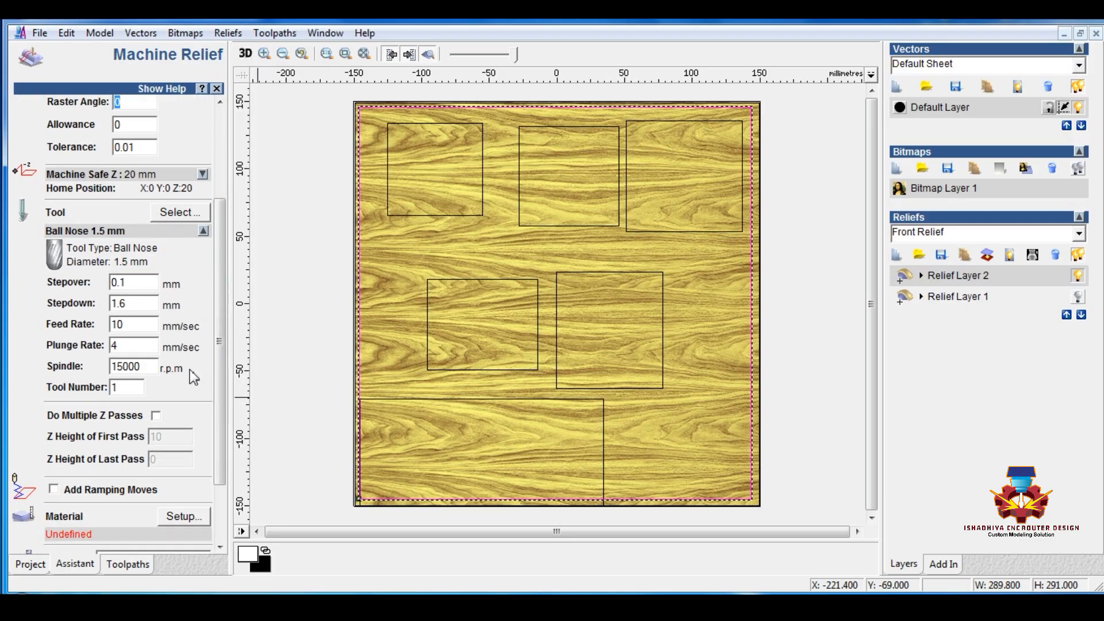
{"action": "double_click", "coordinate": [140, 304]}
{"action": "type", "text": "1"}
{"action": "left_click", "coordinate": [124, 367]}
{"action": "scroll", "coordinate": [213, 382], "scroll_direction": "down", "scroll_amount": 3}
{"action": "left_click", "coordinate": [188, 433]}
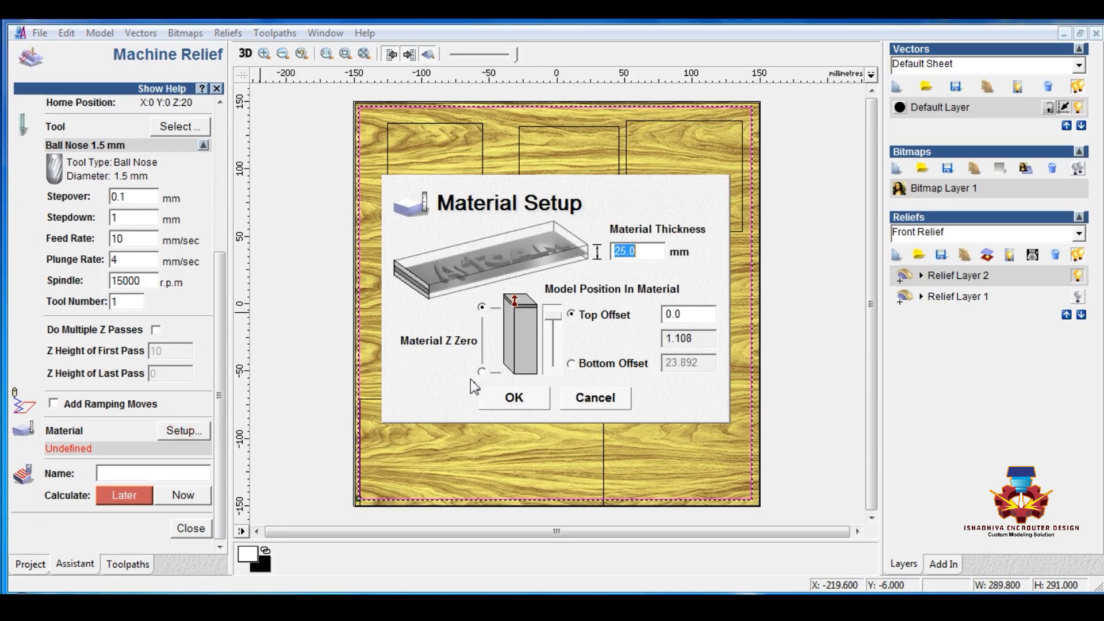
{"action": "left_click", "coordinate": [513, 399]}
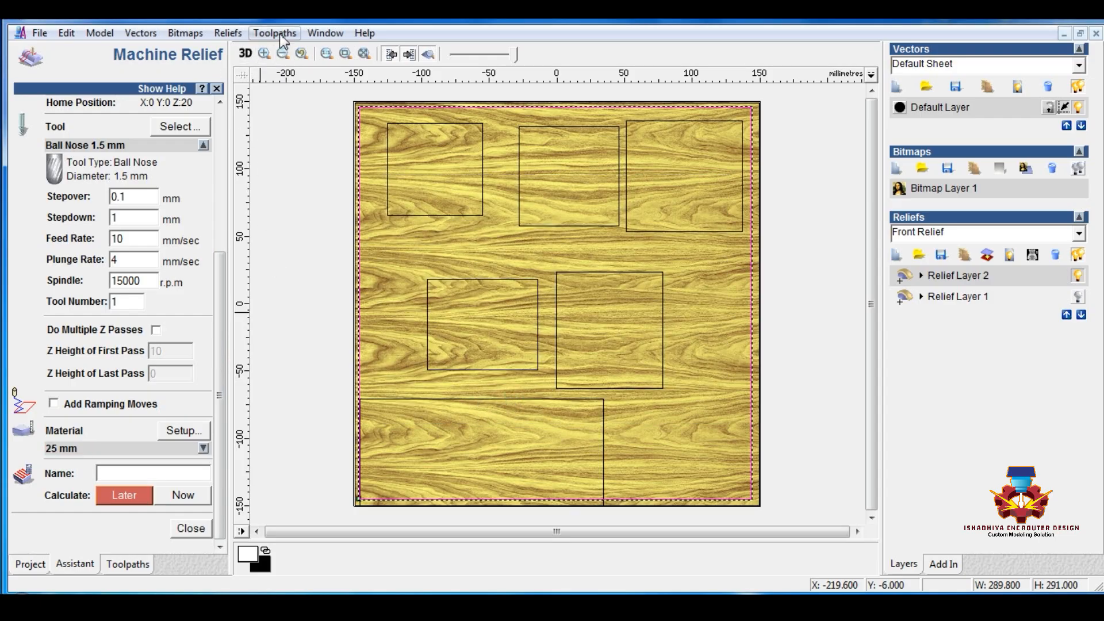
Name the toolpath "1.5 bol deep 1mm" and calculate it immediately, with the 2D and 3D views tiled vertically.
{"action": "left_click", "coordinate": [313, 34]}
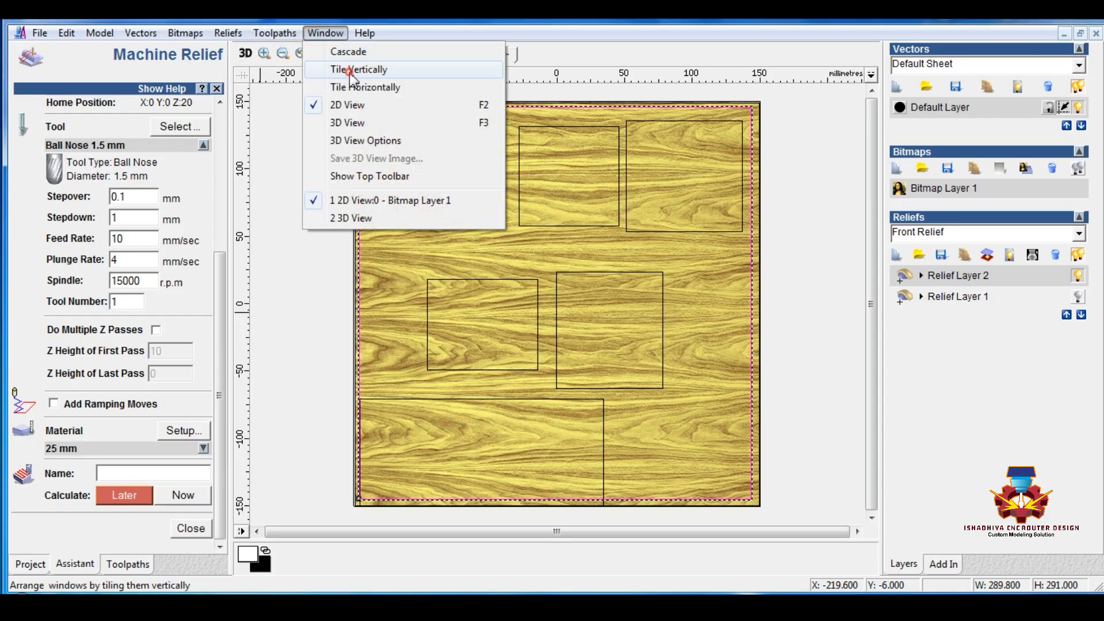
{"action": "left_click", "coordinate": [351, 70]}
{"action": "left_click", "coordinate": [165, 472]}
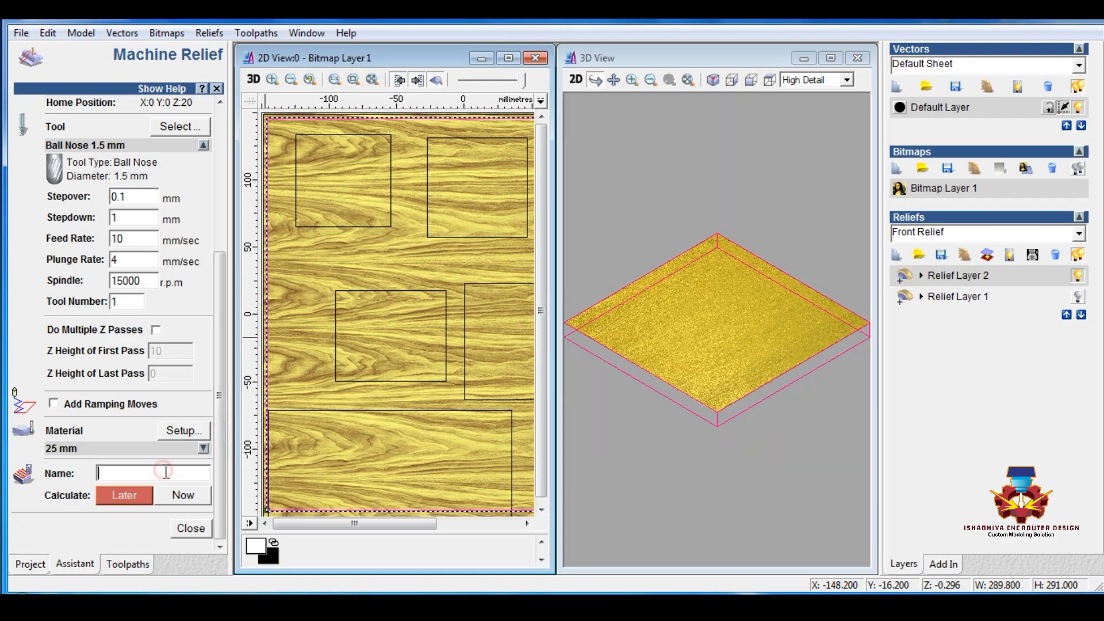
{"action": "type", "text": "1.5 bol"}
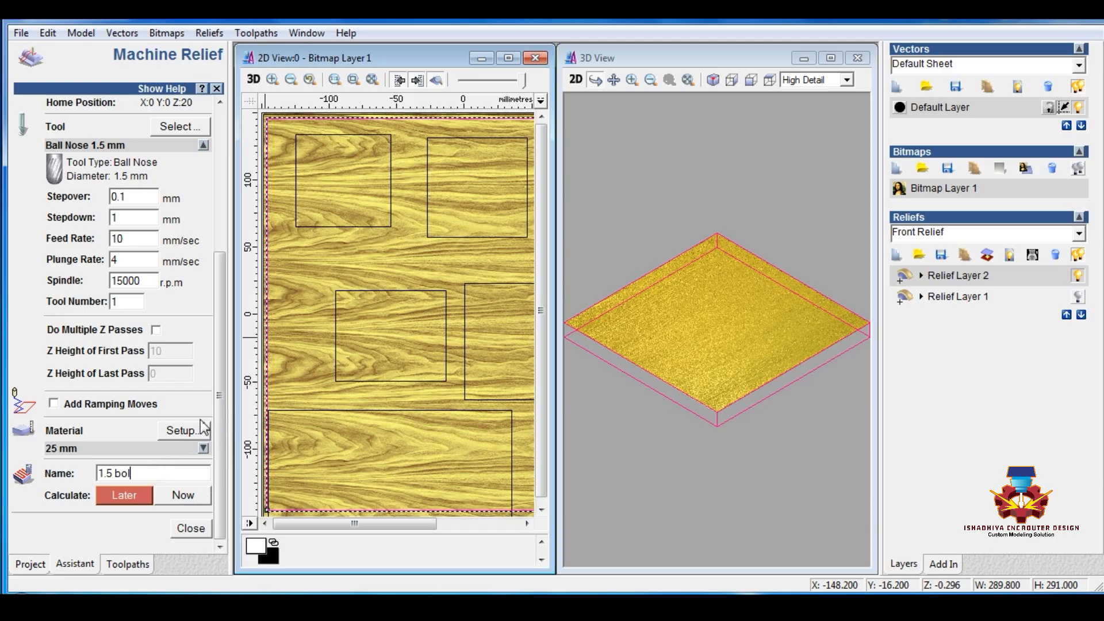
{"action": "type", "text": " deep 1mm"}
{"action": "left_click", "coordinate": [195, 495]}
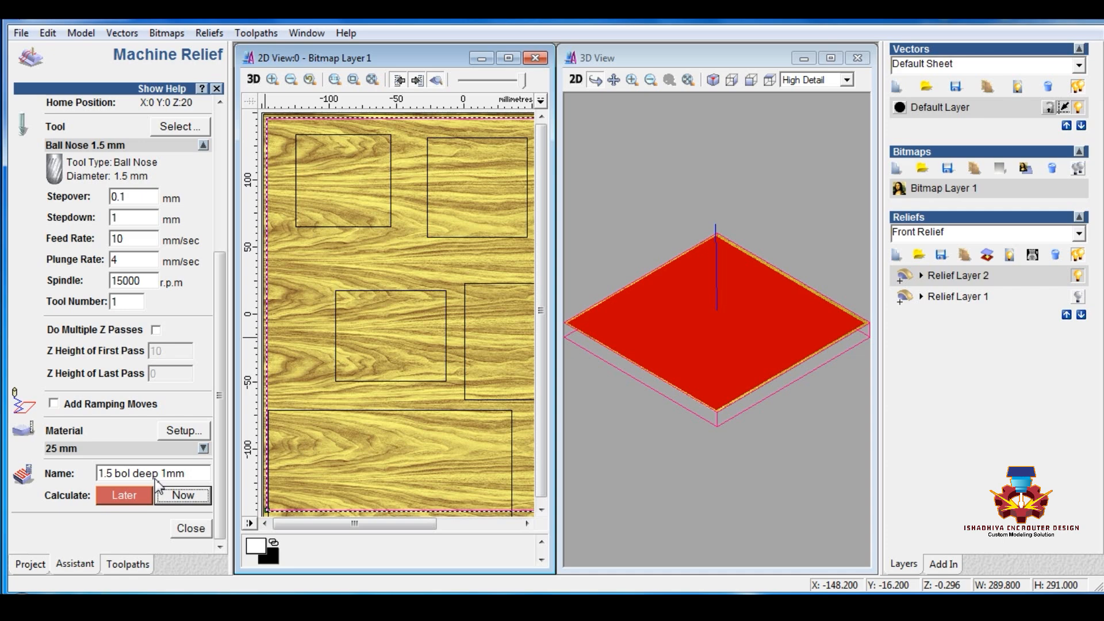
{"action": "left_click", "coordinate": [198, 535]}
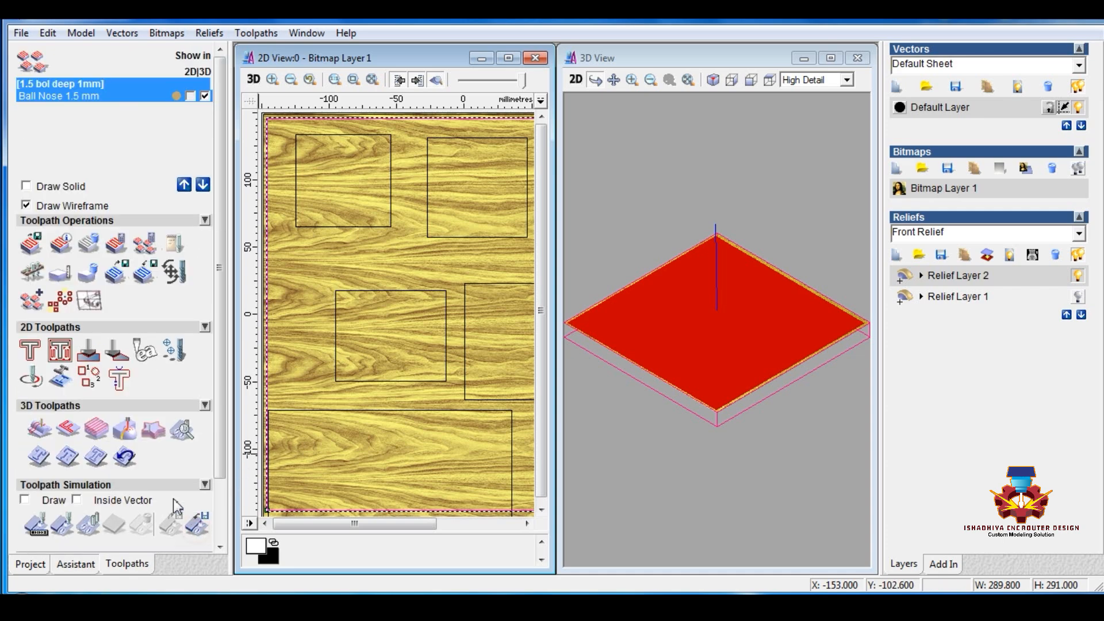
Simulate the calculated toolpath at the Fast relief resolution.
{"action": "left_click", "coordinate": [73, 525]}
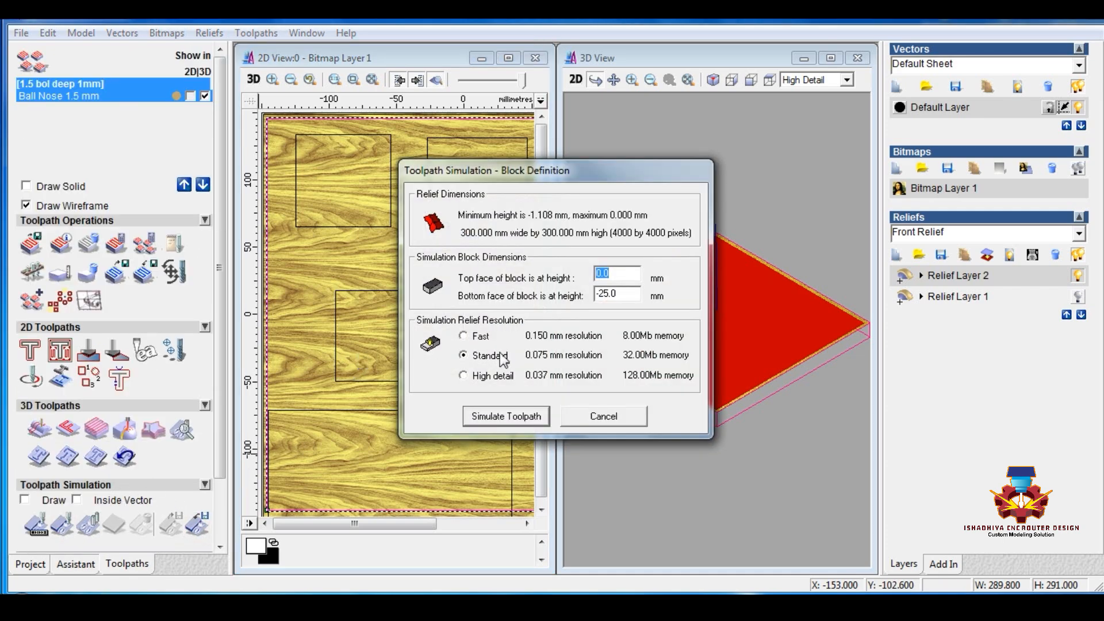
{"action": "left_click", "coordinate": [462, 336]}
{"action": "left_click", "coordinate": [479, 424]}
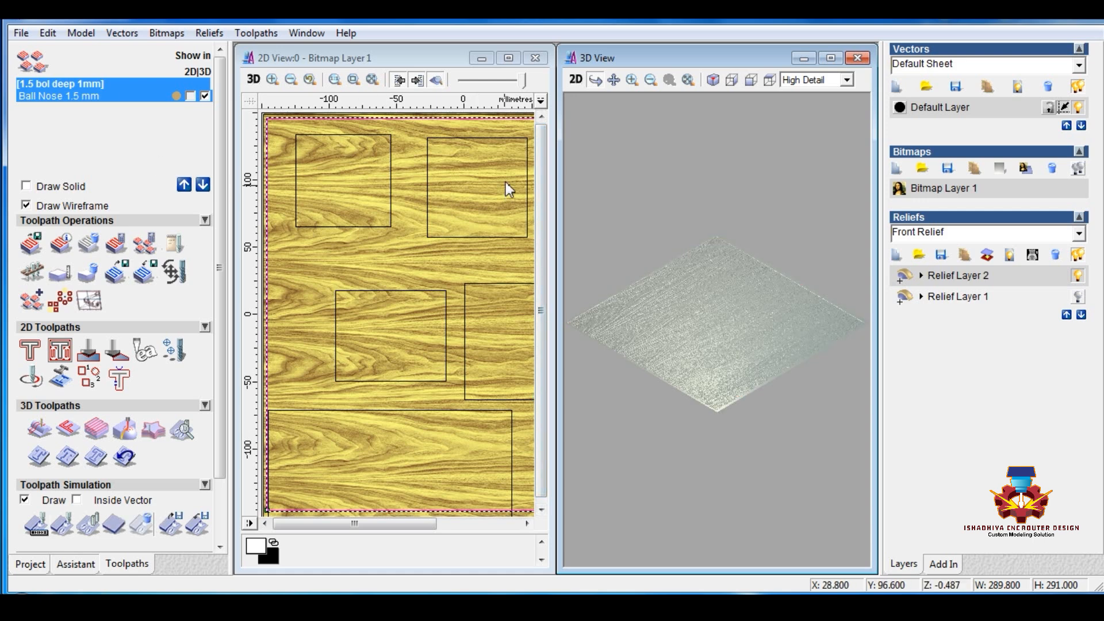
Examine the simulated wood grain up close in the maximized 3D view.
{"action": "left_click", "coordinate": [832, 58]}
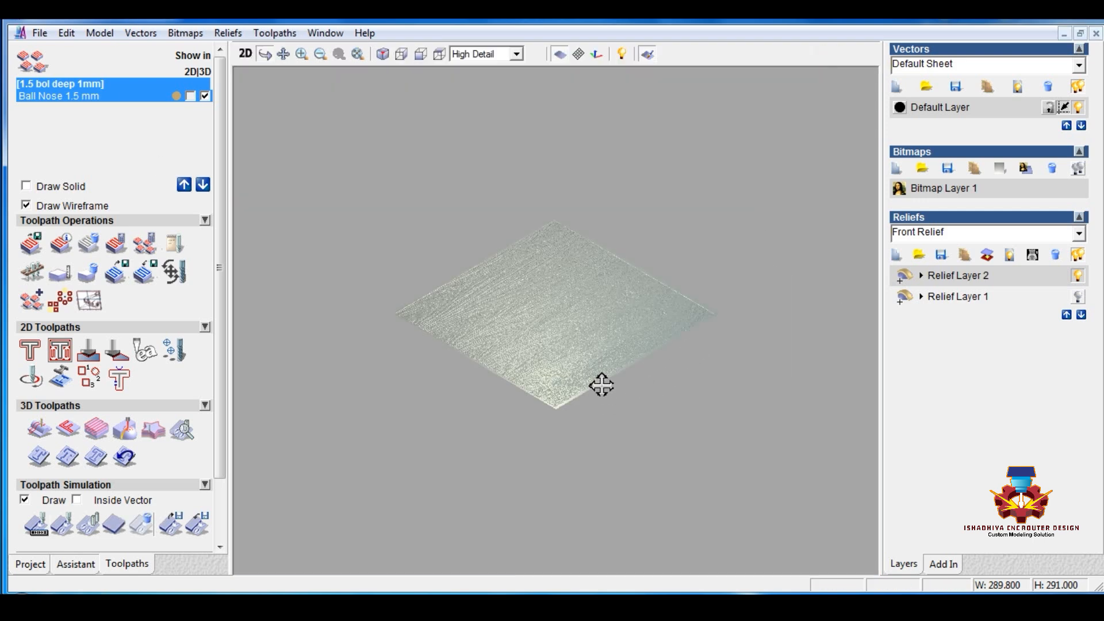
{"action": "scroll", "coordinate": [601, 385], "scroll_direction": "up", "scroll_amount": 10}
{"action": "left_click_drag", "start_coordinate": [470, 340], "coordinate": [625, 368]}
{"action": "scroll", "coordinate": [702, 375], "scroll_direction": "up", "scroll_amount": 3}
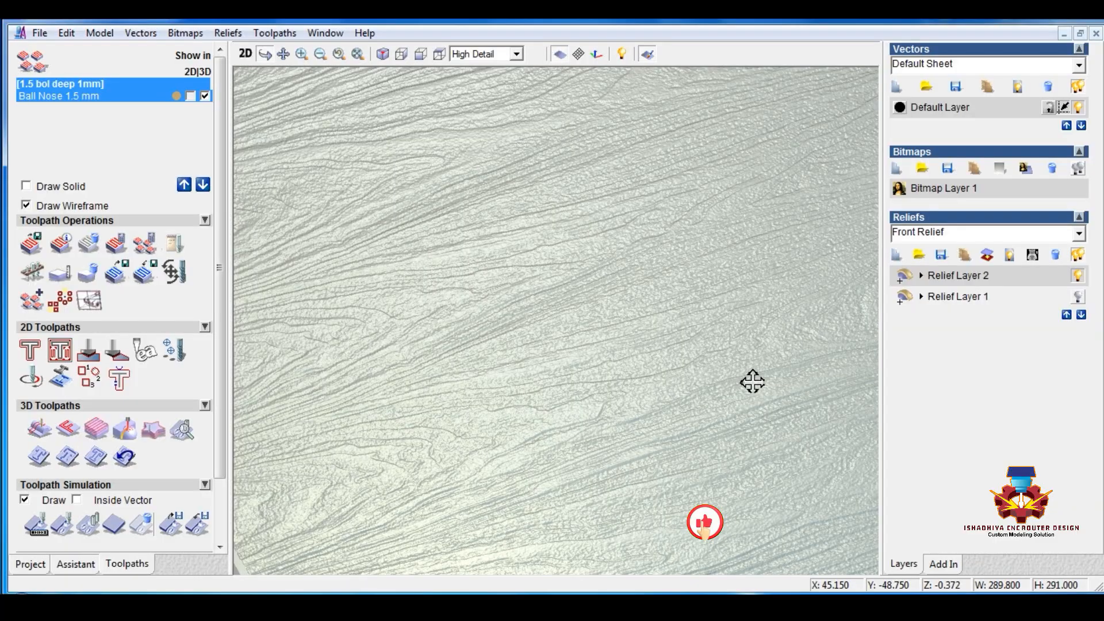
{"action": "scroll", "coordinate": [752, 381], "scroll_direction": "down", "scroll_amount": 2}
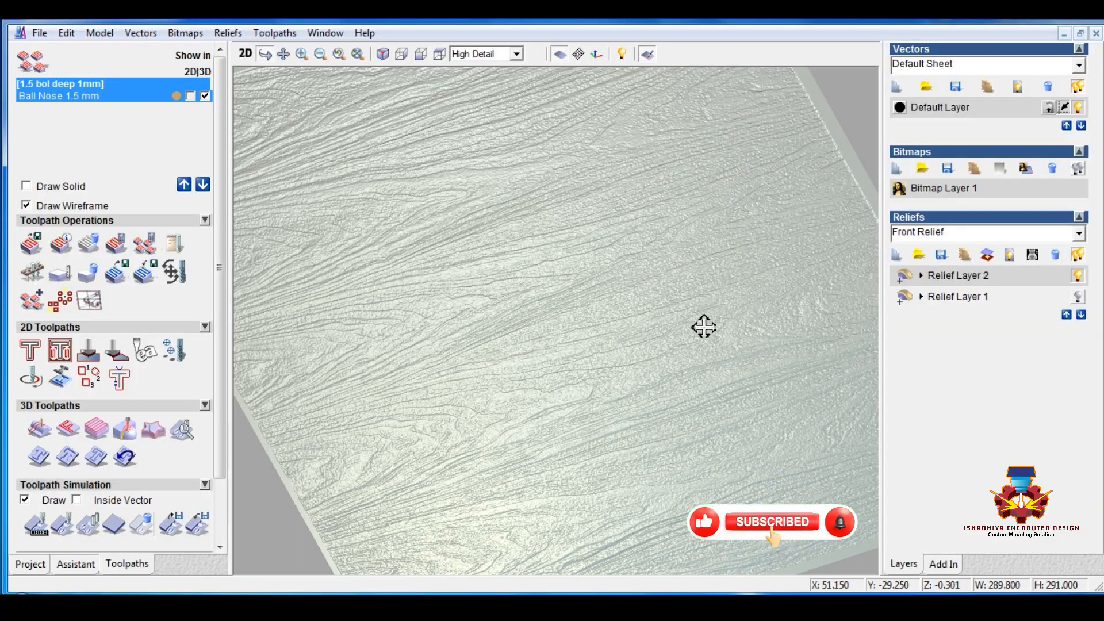
{"action": "scroll", "coordinate": [220, 323], "scroll_direction": "down", "scroll_amount": 3}
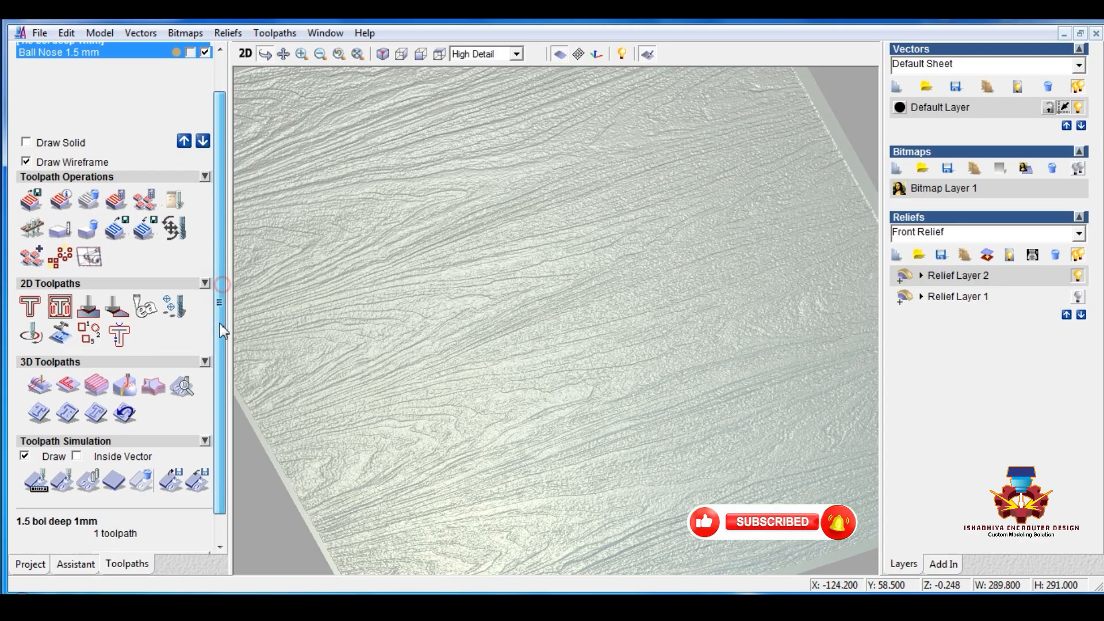